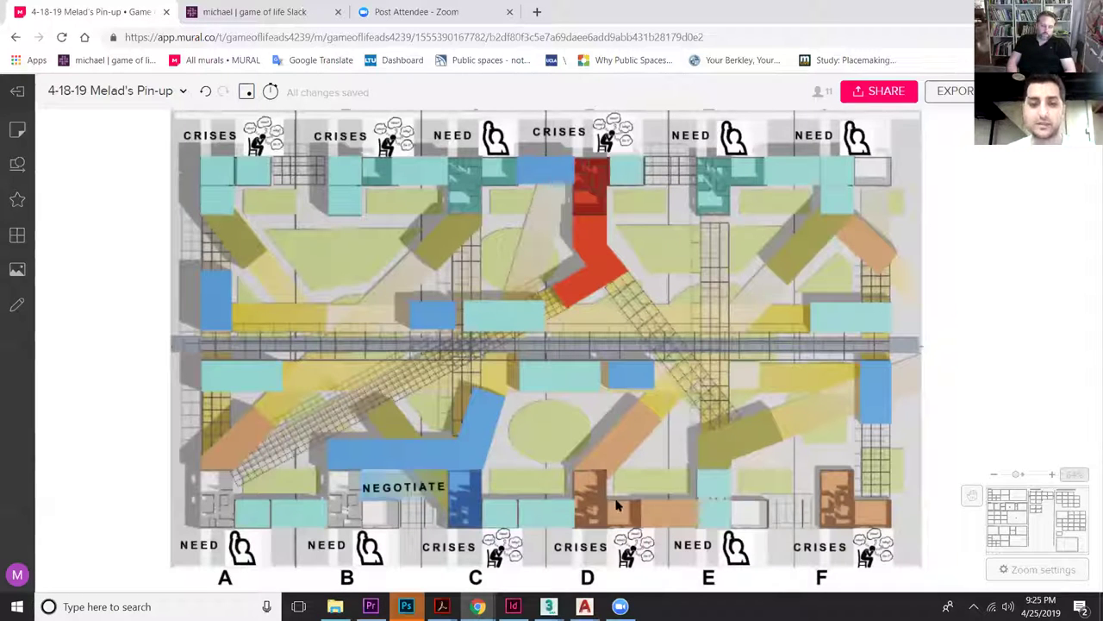
# Step: Switch to the Project_3.max scene in 3ds Max and examine the courtyard around the benches
pyautogui.moveTo(548, 605)
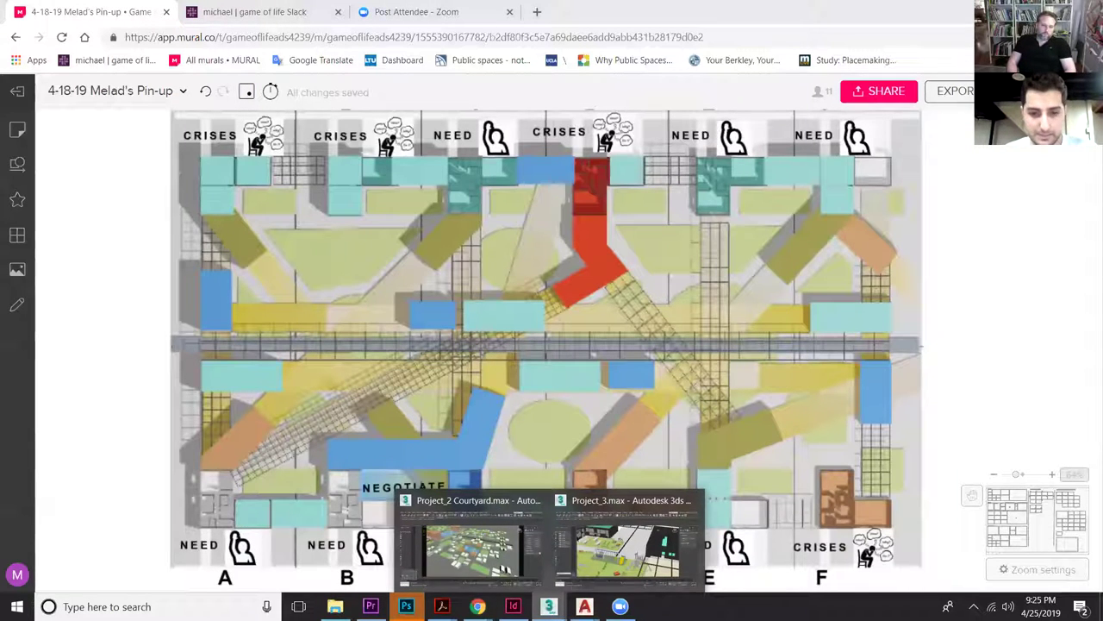
pyautogui.click(595, 551)
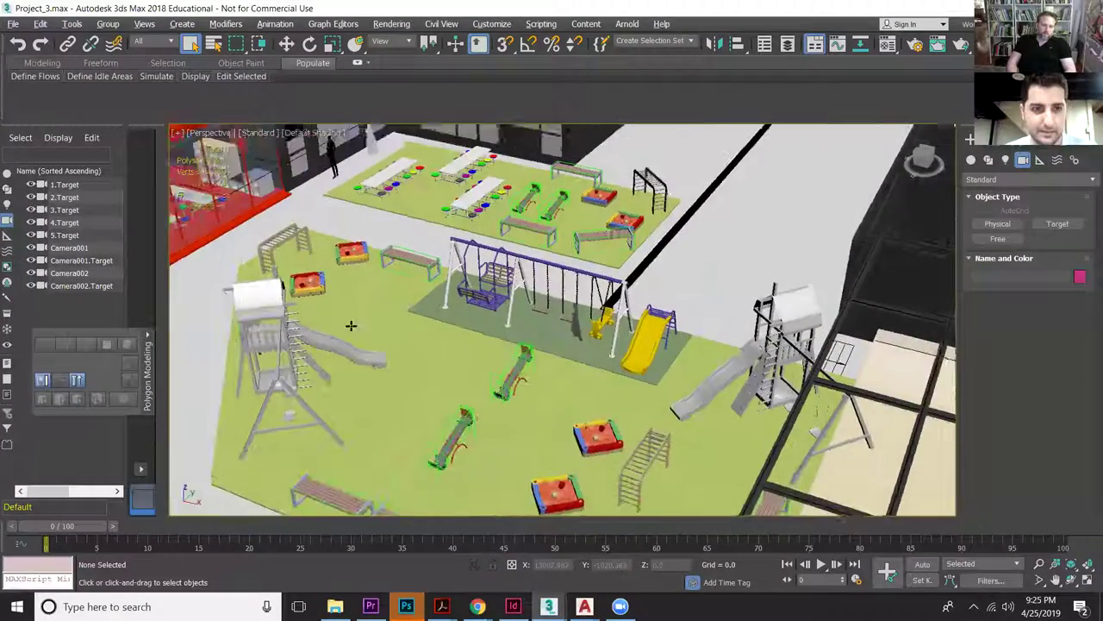
pyautogui.moveTo(351, 325); pyautogui.dragTo(598, 414, button='middle')
pyautogui.scroll(6, 406, 327)
pyautogui.scroll(-2, 407, 331)
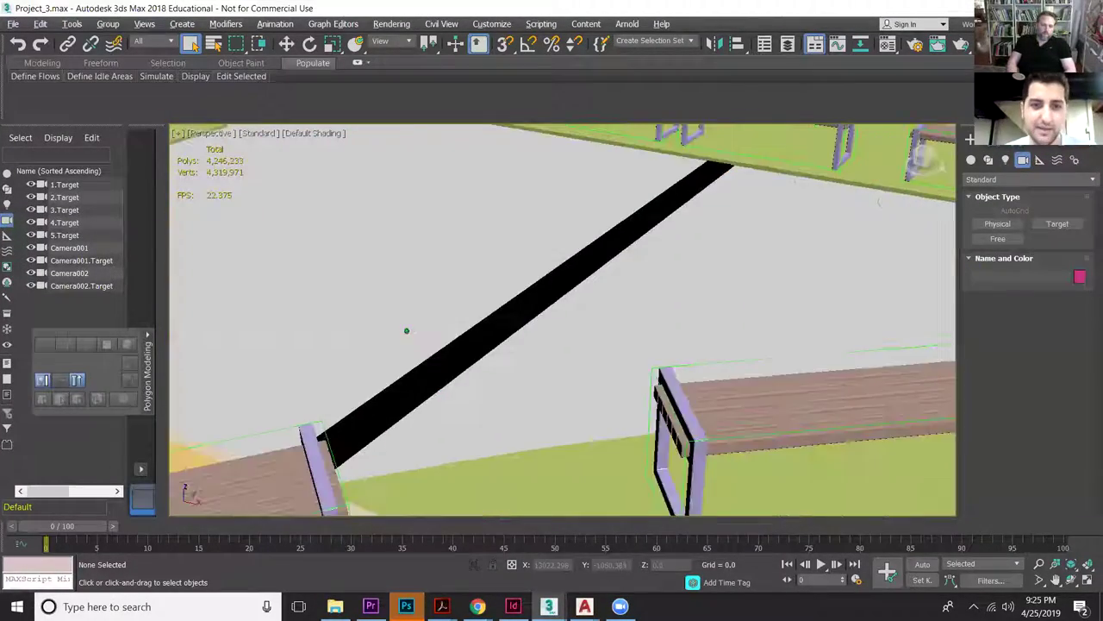
pyautogui.scroll(-10, 407, 331)
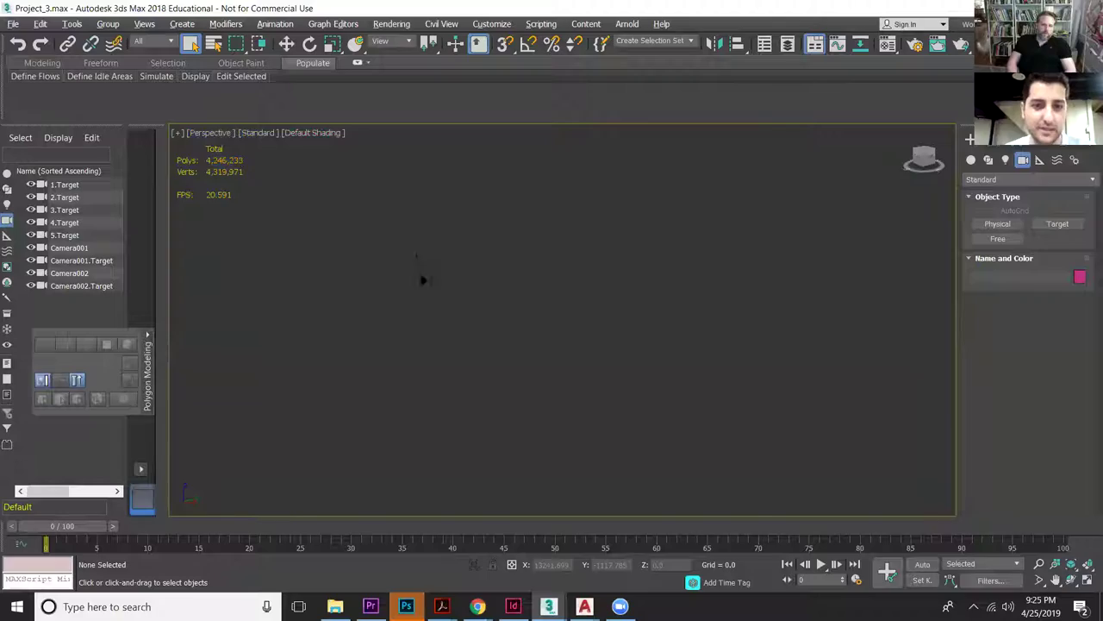
pyautogui.scroll(2, 417, 258)
# Step: Select the playground group with the monkey bars and sandboxes, and frame it in the perspective view
pyautogui.click(443, 203)
pyautogui.keyDown('alt'); pyautogui.moveTo(403, 201); pyautogui.dragTo(371, 206, button='middle'); pyautogui.keyUp('alt')
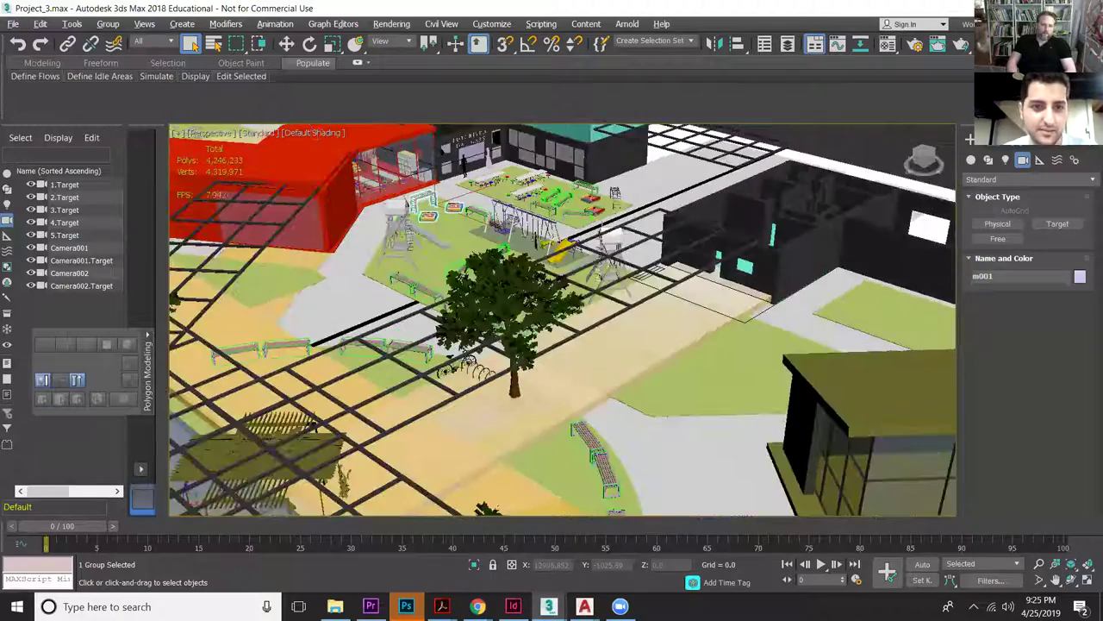
pyautogui.press('z')
pyautogui.moveTo(464, 280); pyautogui.dragTo(464, 330, button='middle')
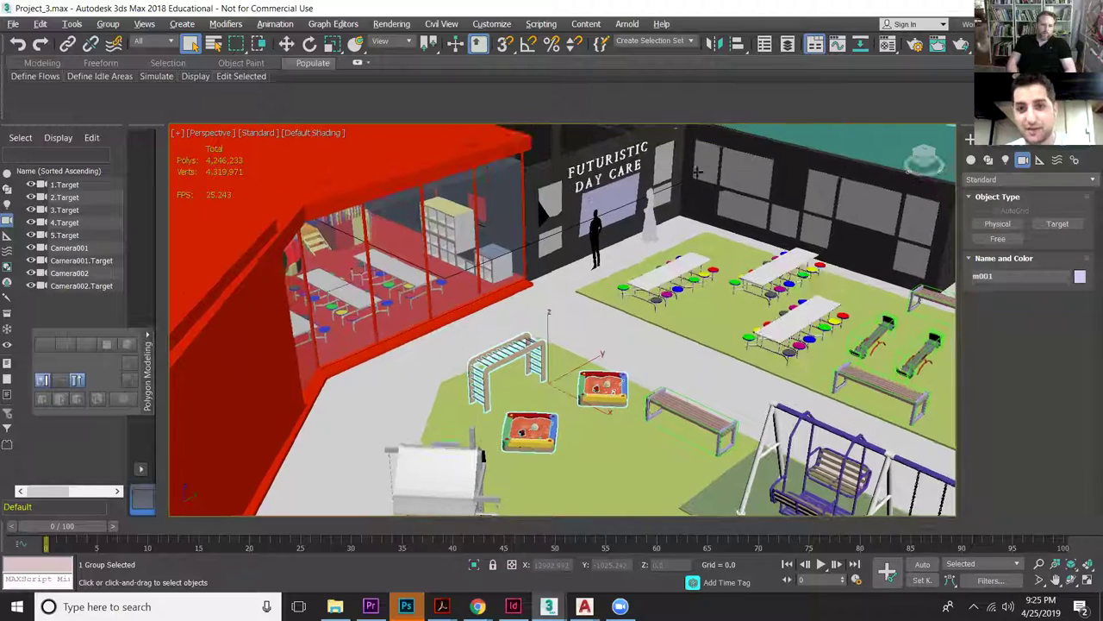
# Step: Examine the Futuristic Day Care entrance and the outdoor tables up close, interrupting the autosave
pyautogui.scroll(2, 929, 217)
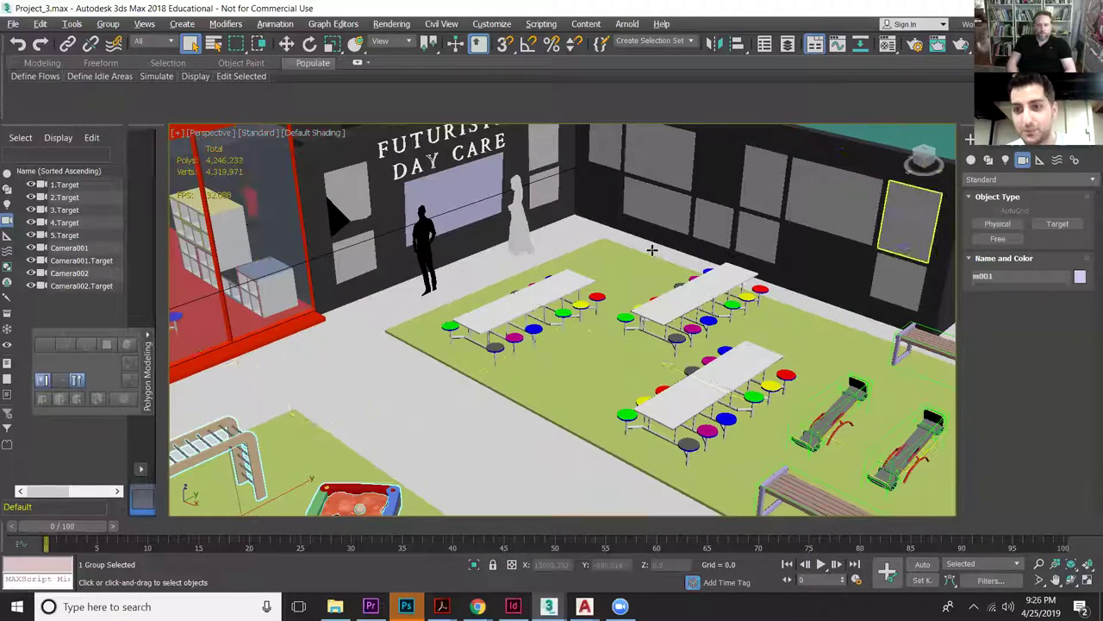
pyautogui.moveTo(477, 240); pyautogui.dragTo(494, 280, button='middle')
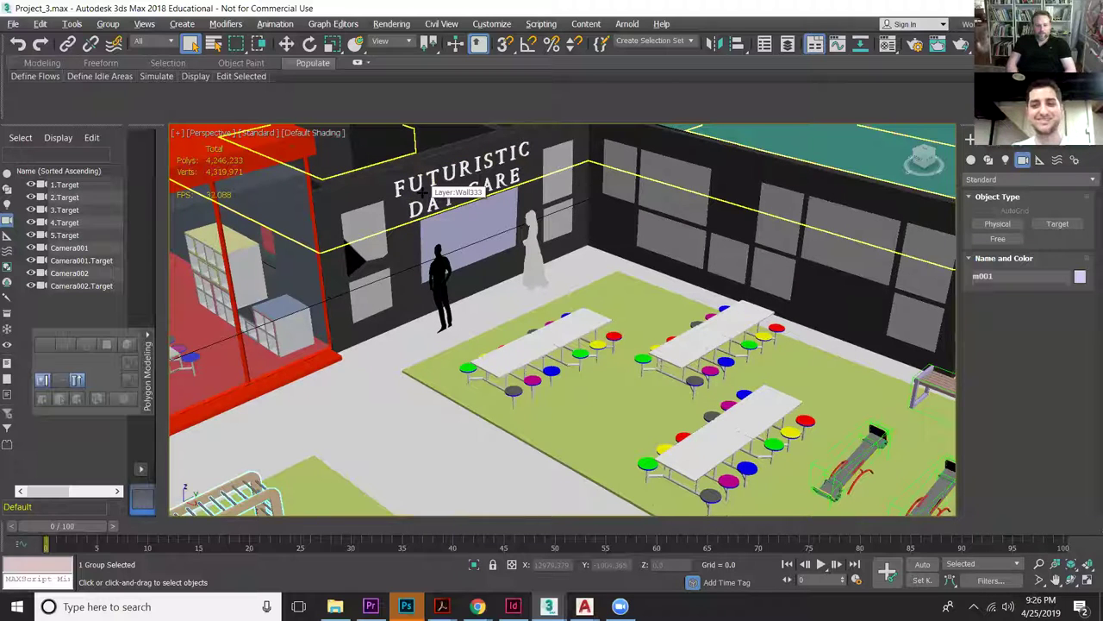
pyautogui.scroll(-4, 426, 250)
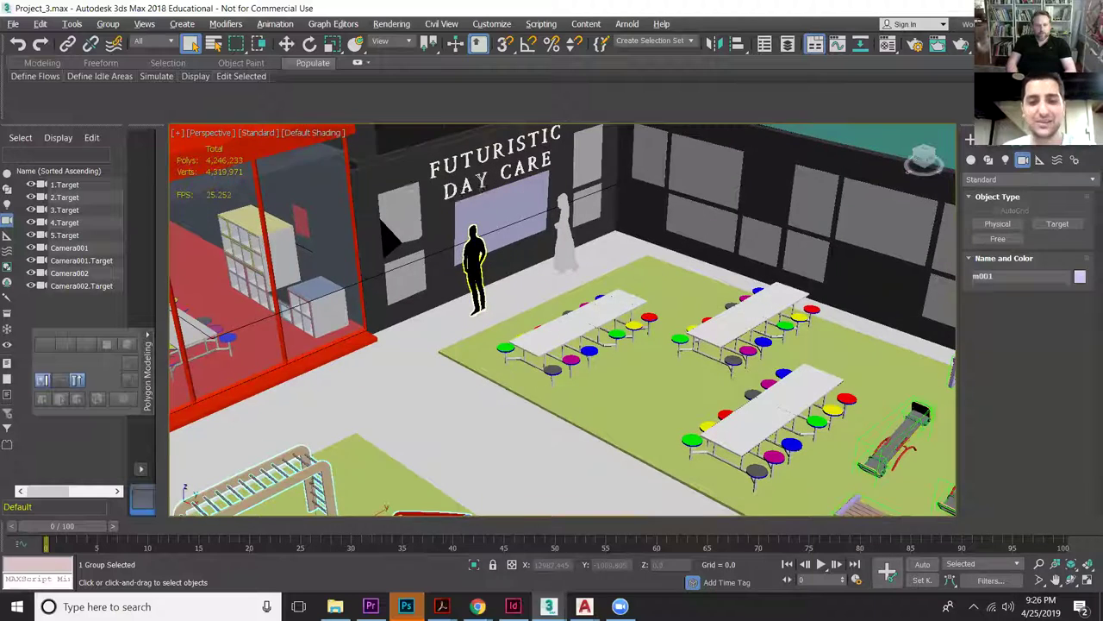
pyautogui.moveTo(428, 289); pyautogui.dragTo(434, 293, button='middle')
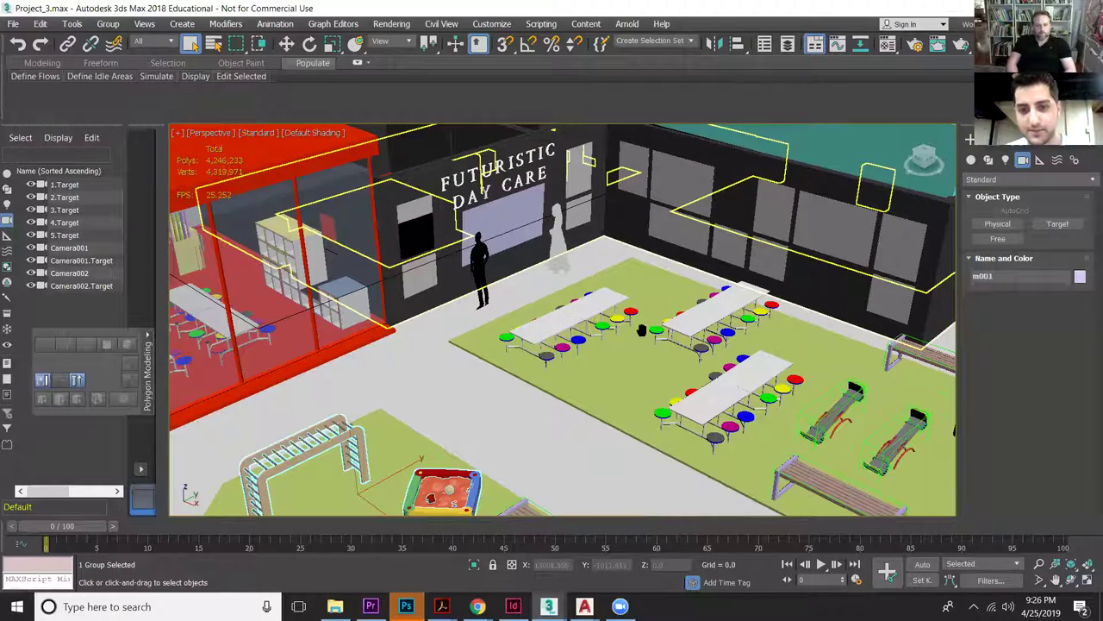
pyautogui.moveTo(639, 331); pyautogui.dragTo(639, 314, button='middle')
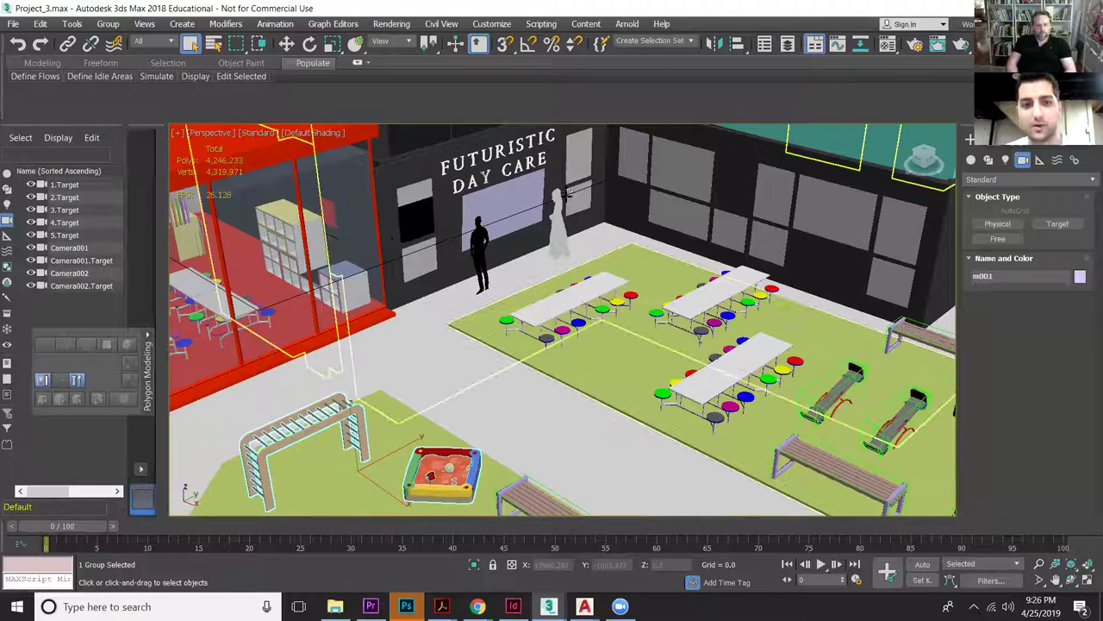
pyautogui.moveTo(558, 224); pyautogui.dragTo(553, 232, button='middle')
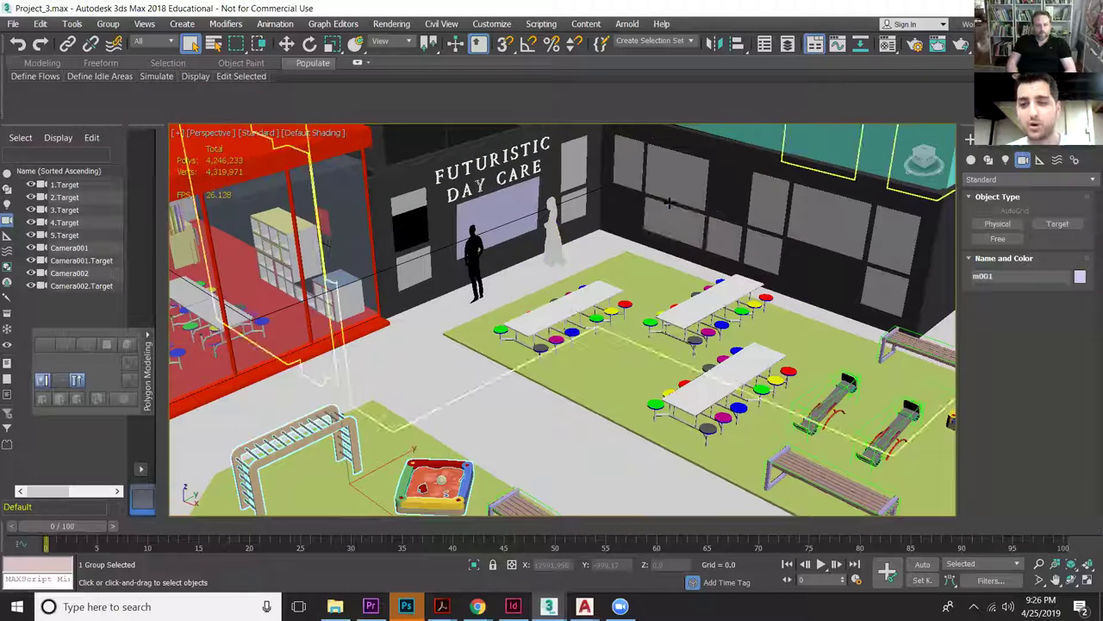
pyautogui.moveTo(464, 291); pyautogui.dragTo(464, 301, button='middle')
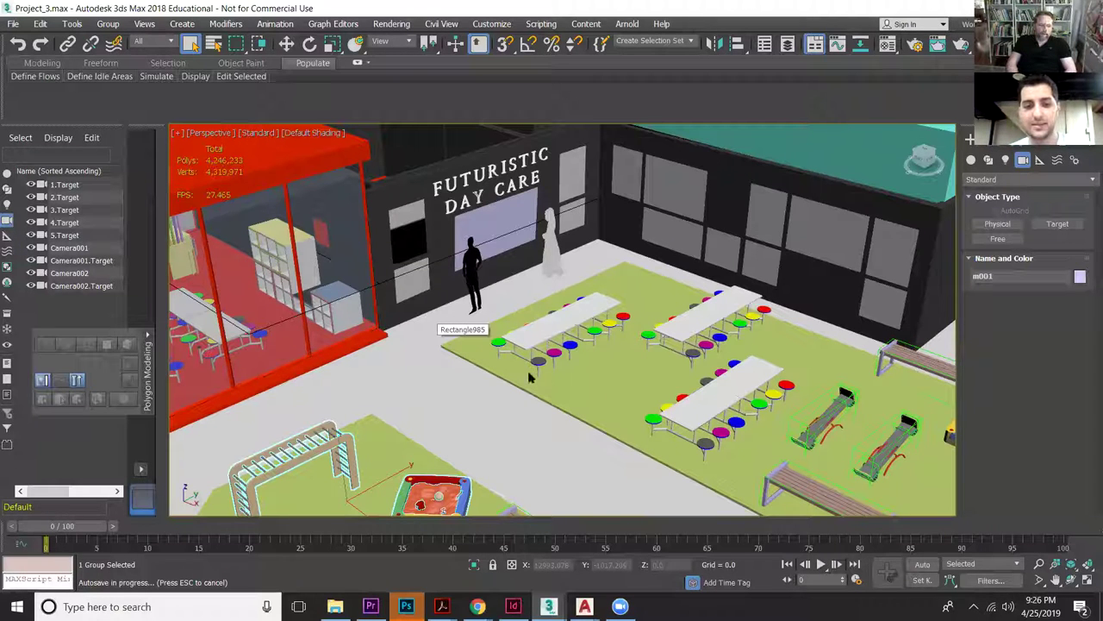
pyautogui.press('Escape')
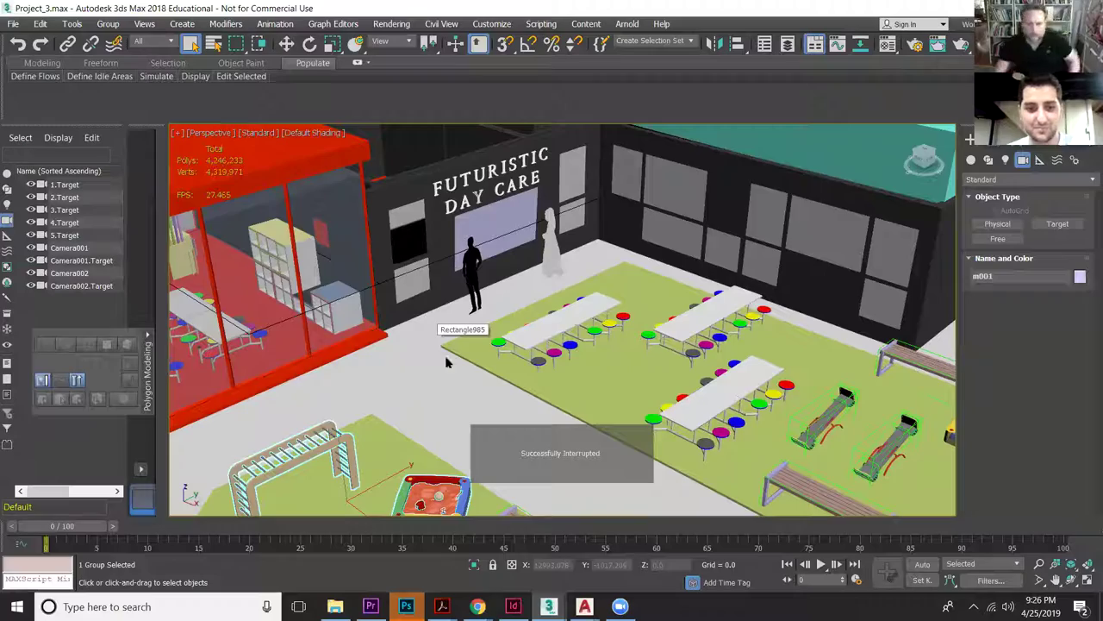
pyautogui.moveTo(489, 315); pyautogui.dragTo(522, 272, button='middle')
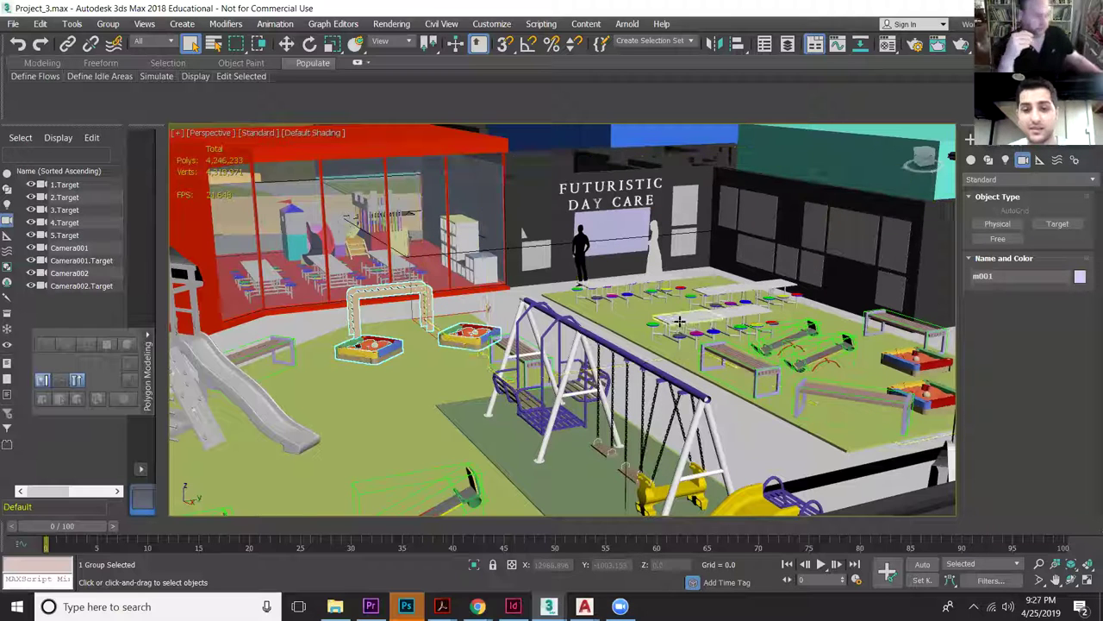
# Step: Examine the day care courtyard from above, including the red building, the playground and the neighbouring pergolas
pyautogui.moveTo(640, 338)
pyautogui.mouseDown(button='middle')
pyautogui.moveTo(618, 354)
pyautogui.moveTo(642, 334)
pyautogui.mouseUp(button='middle')
pyautogui.scroll(-4, 648, 320)
pyautogui.scroll(2, 643, 334)
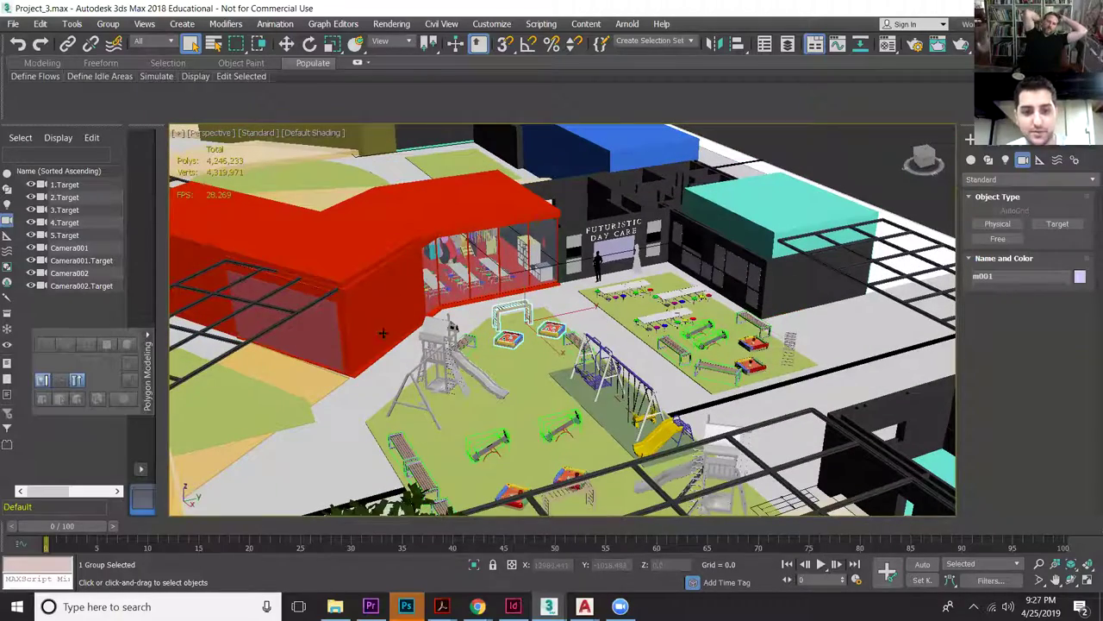
pyautogui.keyDown('alt'); pyautogui.moveTo(781, 369); pyautogui.dragTo(800, 367, button='middle'); pyautogui.keyUp('alt')
pyautogui.keyDown('alt'); pyautogui.moveTo(808, 280); pyautogui.dragTo(802, 256, button='middle'); pyautogui.keyUp('alt')
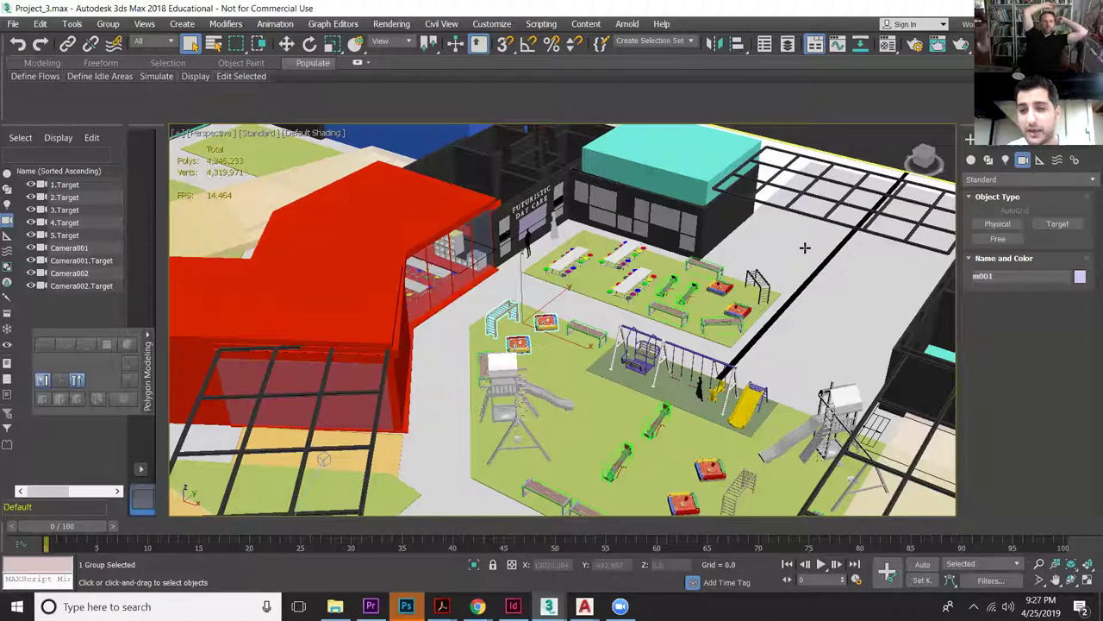
pyautogui.scroll(-6, 813, 246)
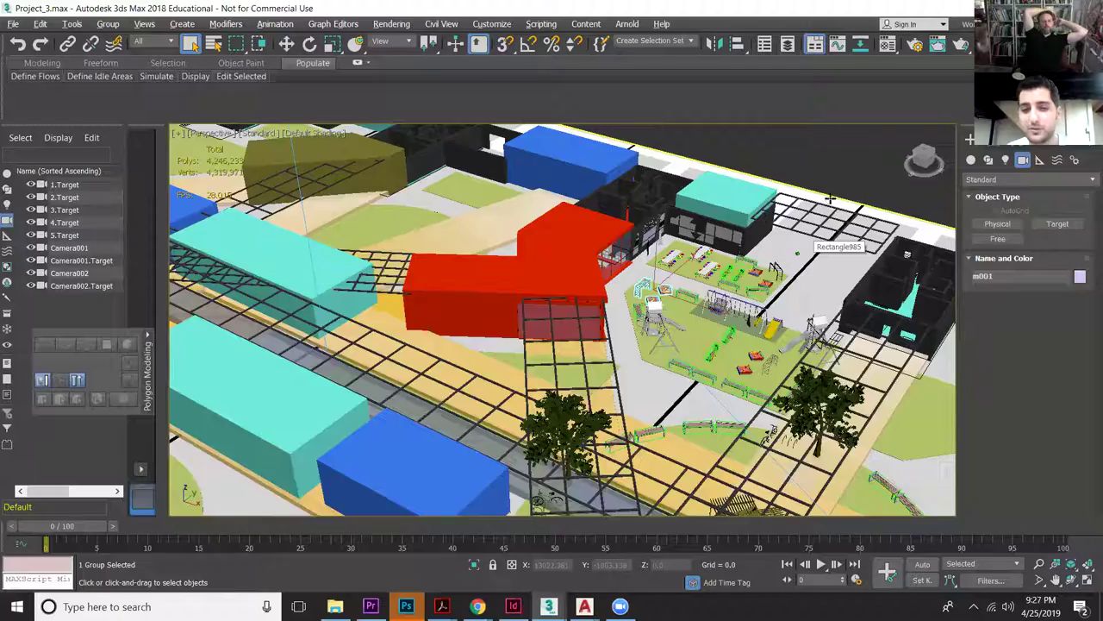
pyautogui.scroll(-2, 797, 253)
pyautogui.scroll(2, 807, 239)
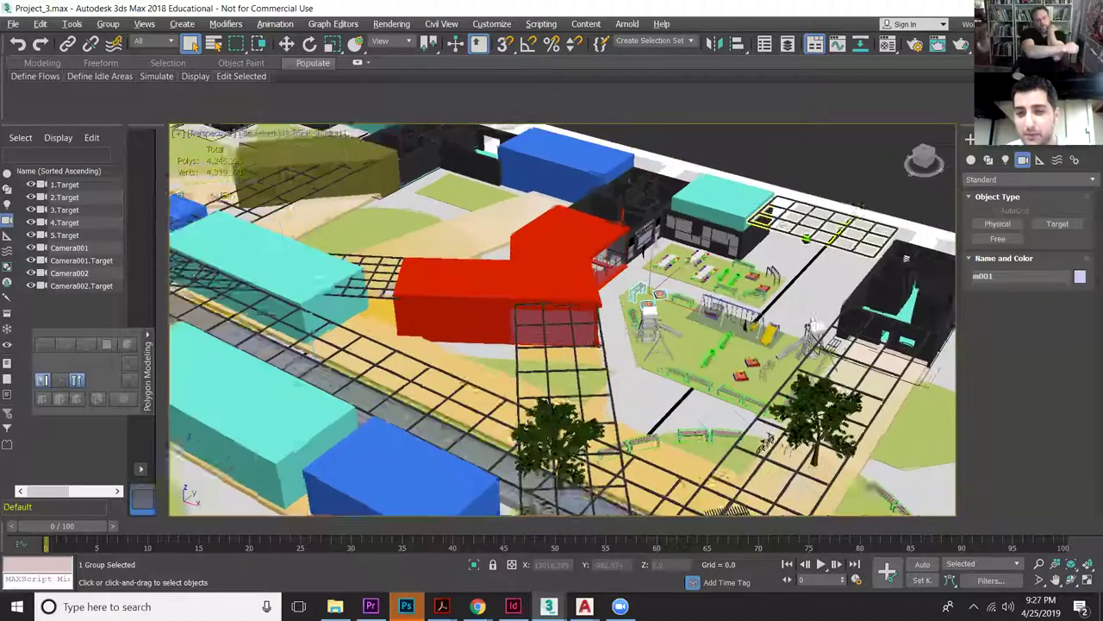
pyautogui.scroll(5, 906, 256)
pyautogui.scroll(1, 834, 263)
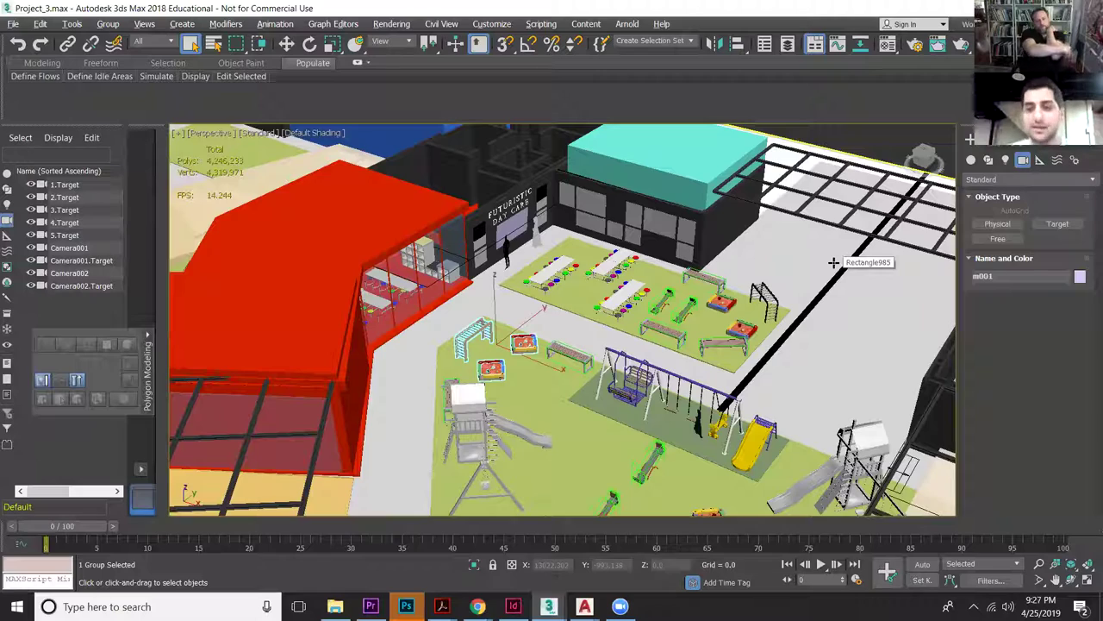
pyautogui.moveTo(727, 289); pyautogui.dragTo(612, 306, button='middle')
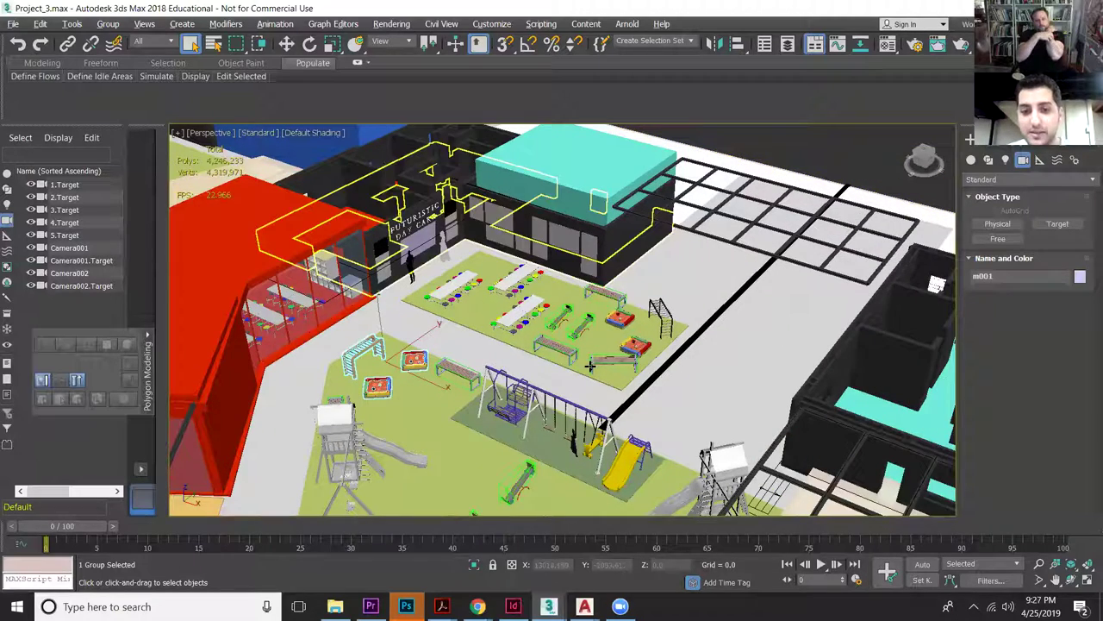
pyautogui.keyDown('alt'); pyautogui.moveTo(394, 379); pyautogui.dragTo(505, 290, button='middle'); pyautogui.keyUp('alt')
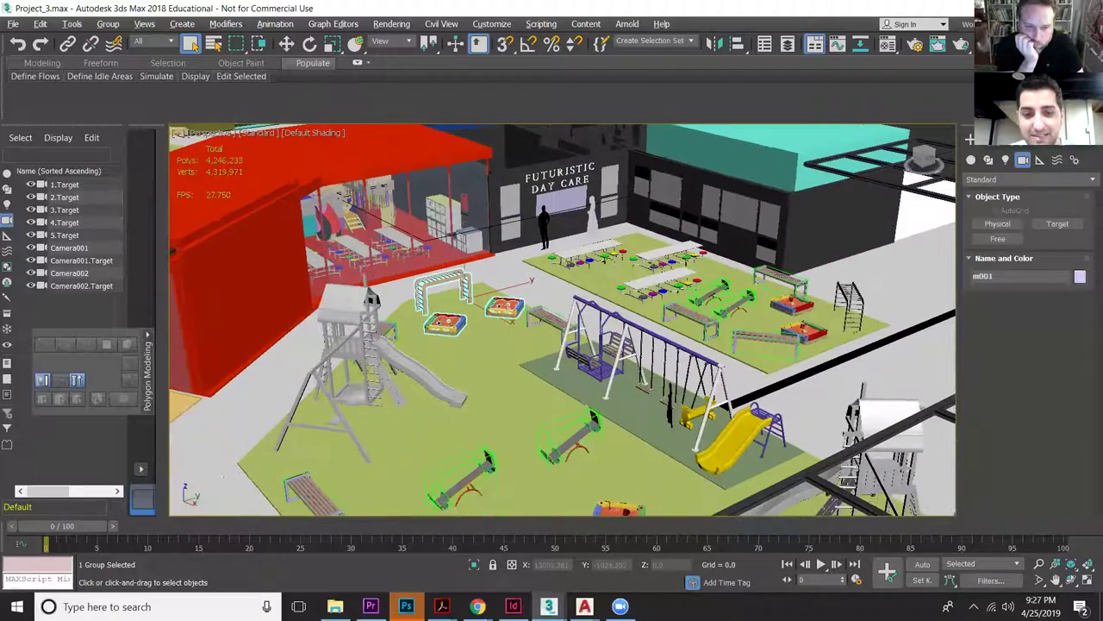
# Step: Inspect the slide tower, swing set and sandboxes in front of the red day care building up close
pyautogui.scroll(1, 485, 299)
pyautogui.scroll(2, 484, 300)
pyautogui.scroll(2, 513, 297)
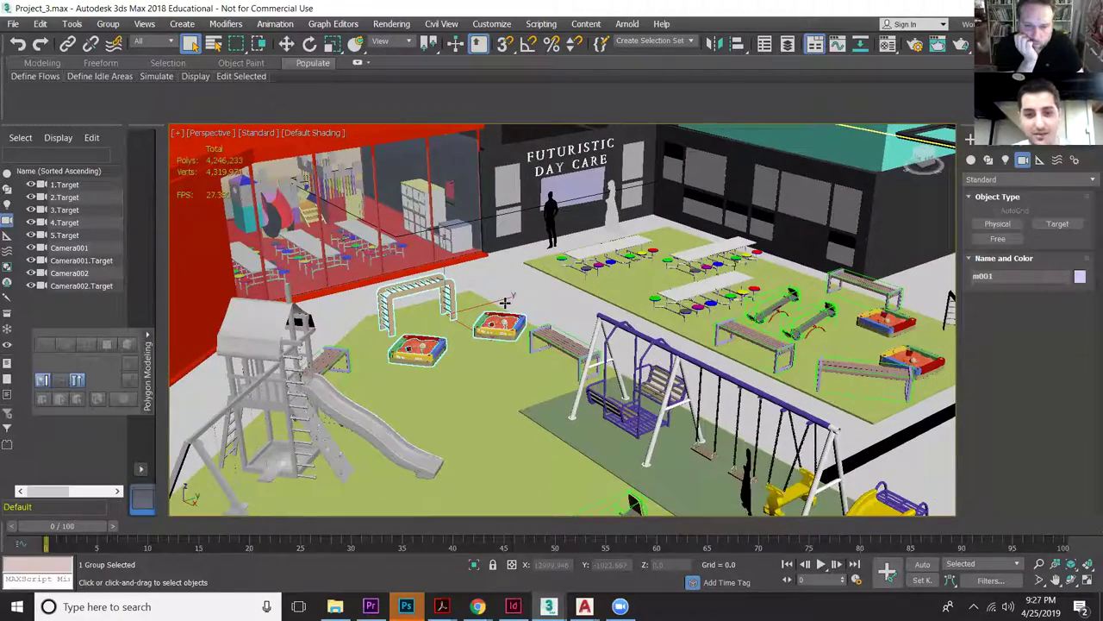
pyautogui.moveTo(508, 302); pyautogui.dragTo(514, 343, button='middle')
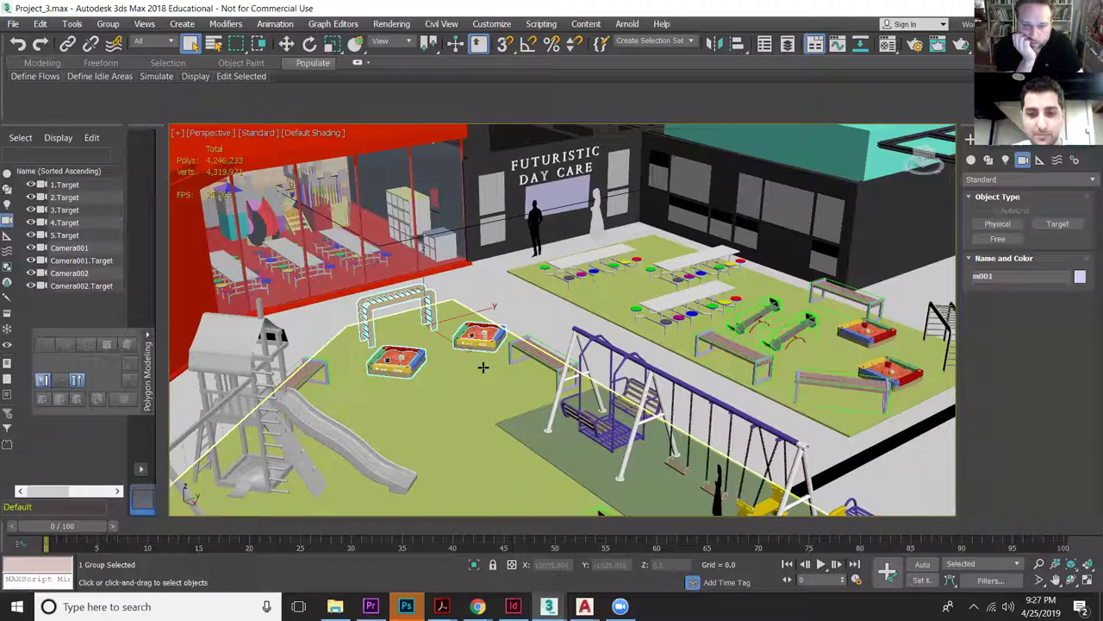
pyautogui.moveTo(495, 381); pyautogui.dragTo(501, 383, button='middle')
pyautogui.scroll(-1, 494, 361)
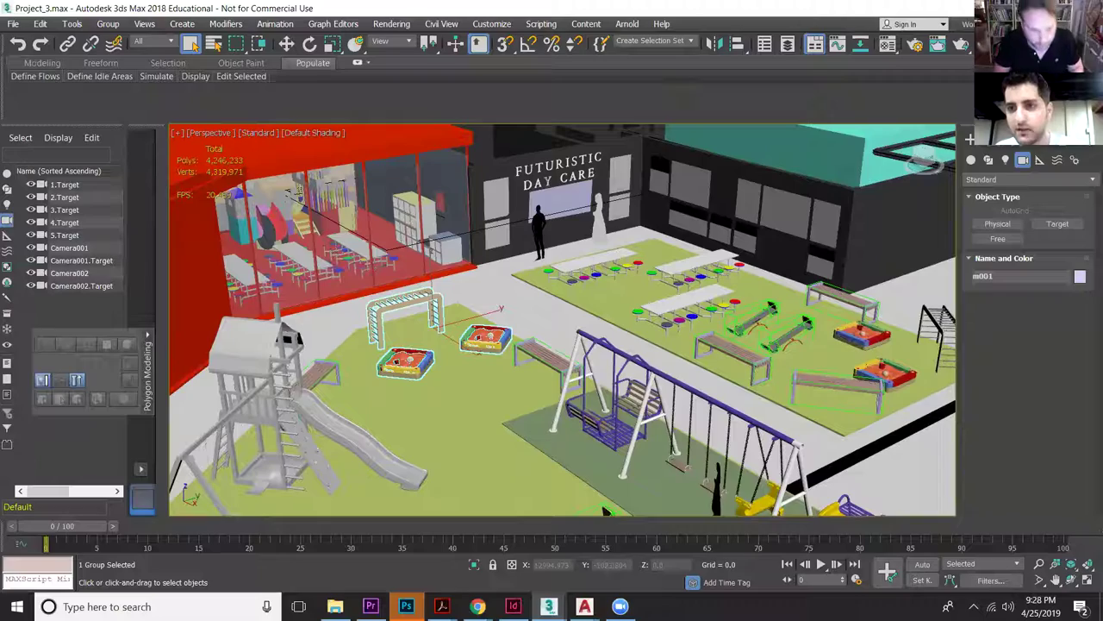
# Step: Switch to the Mural pin-up board in Chrome and find the Game Trailer storyboard below Neighborhood #2
pyautogui.click(478, 606)
pyautogui.scroll(-4, 451, 289)
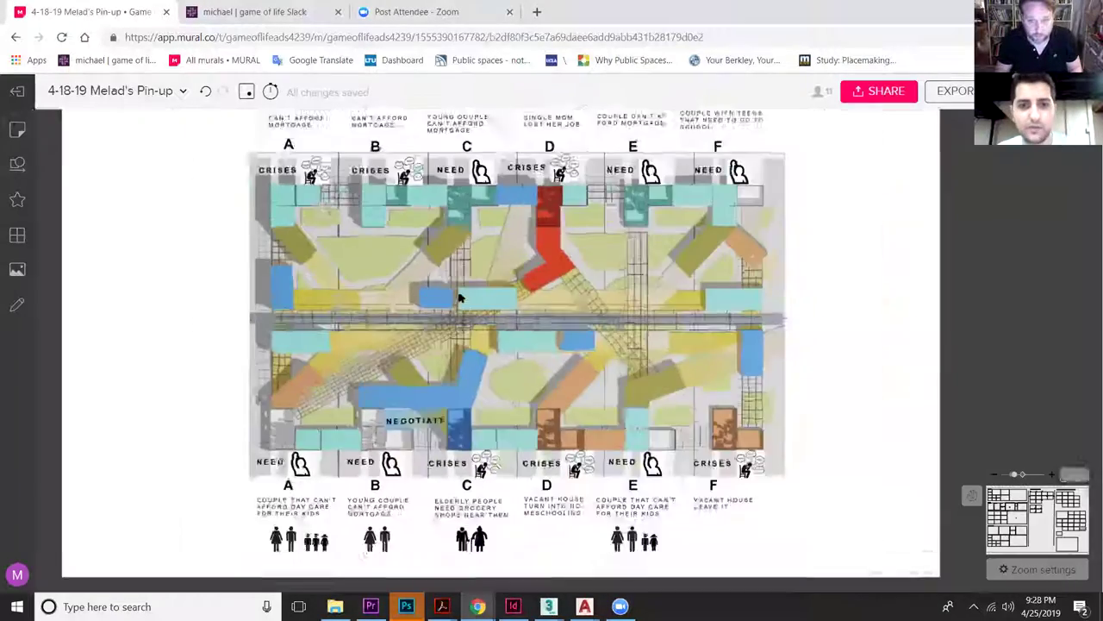
pyautogui.scroll(-5, 506, 303)
pyautogui.moveTo(455, 220); pyautogui.dragTo(571, 461)
pyautogui.scroll(2, 540, 327)
pyautogui.moveTo(574, 543); pyautogui.dragTo(561, 468)
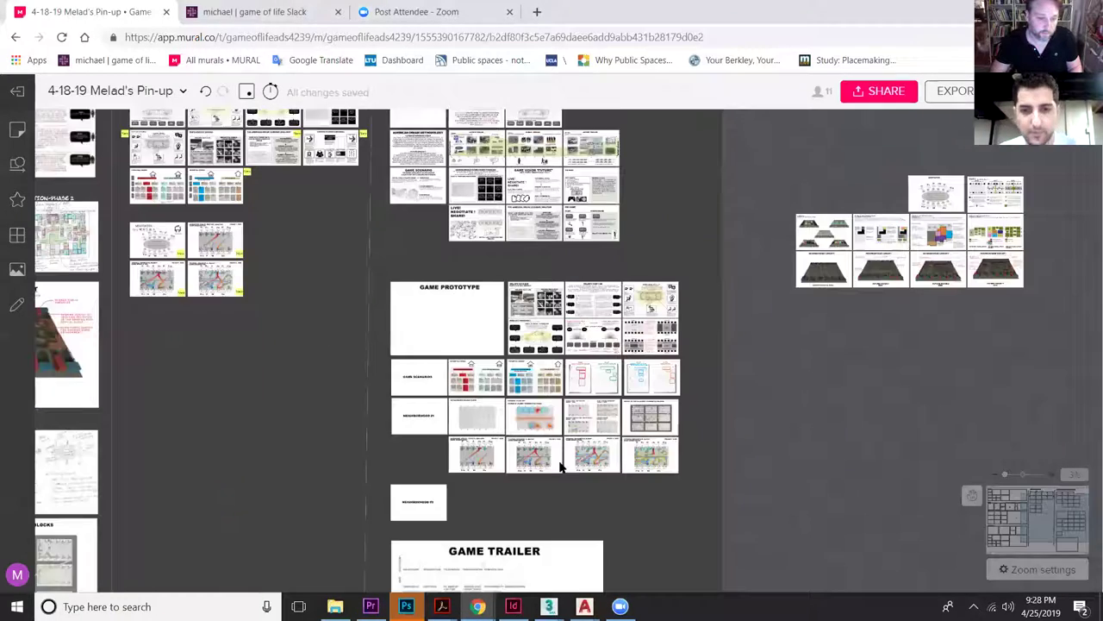
pyautogui.scroll(-3, 492, 468)
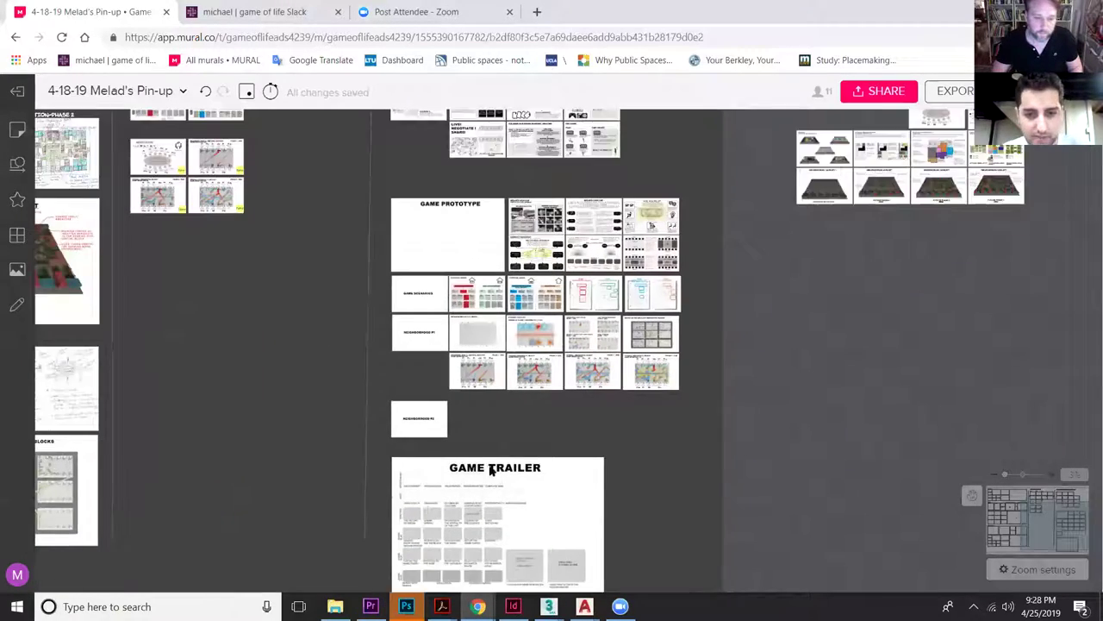
pyautogui.scroll(3, 458, 530)
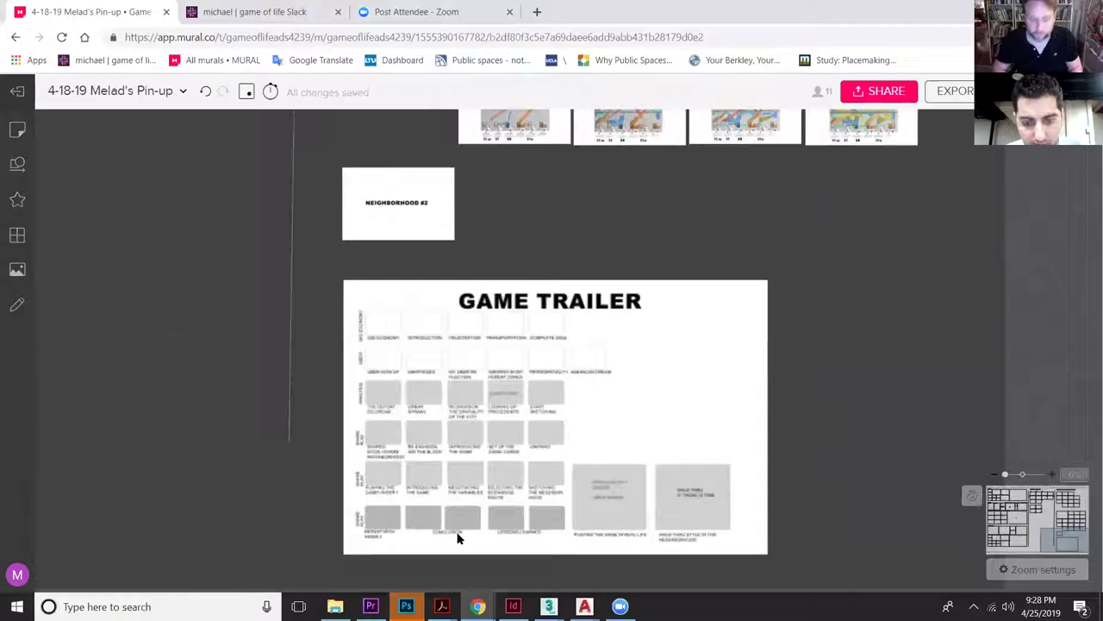
# Step: Open the project 03 GAME PLAY SITUATION PDF in Acrobat and read the deliverables from Expanded Discourse to Game Trailer
pyautogui.click(512, 606)
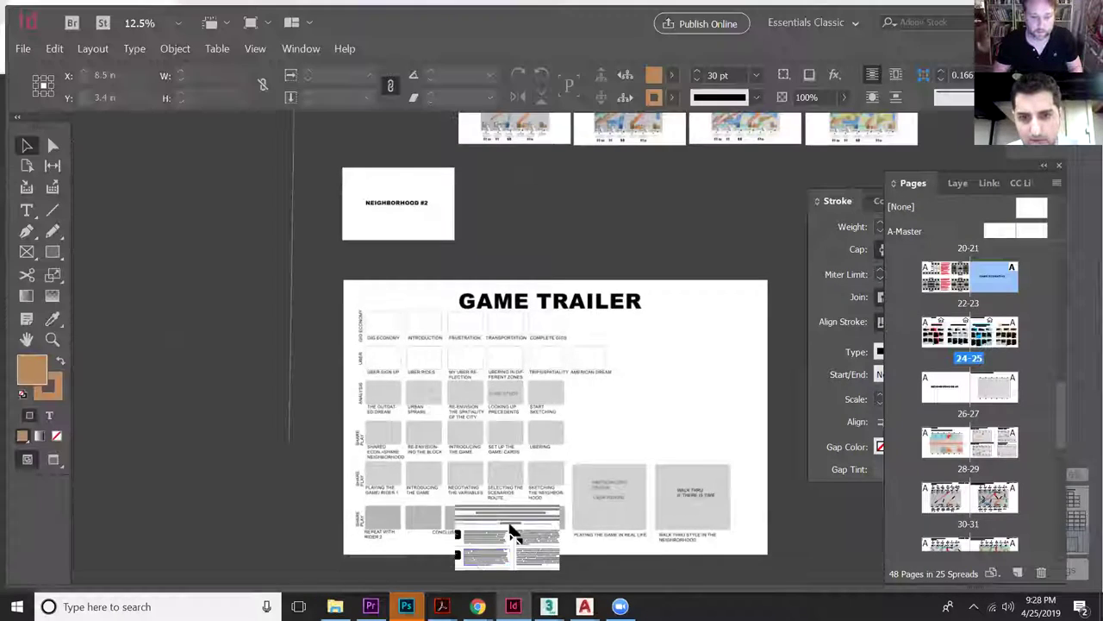
pyautogui.moveTo(442, 606)
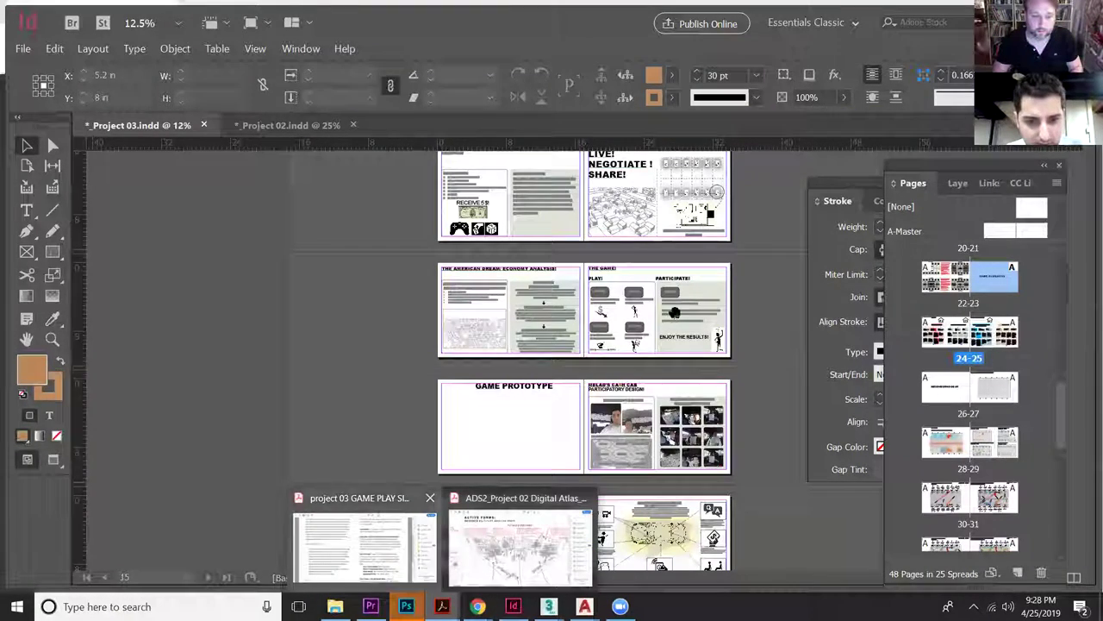
pyautogui.click(362, 543)
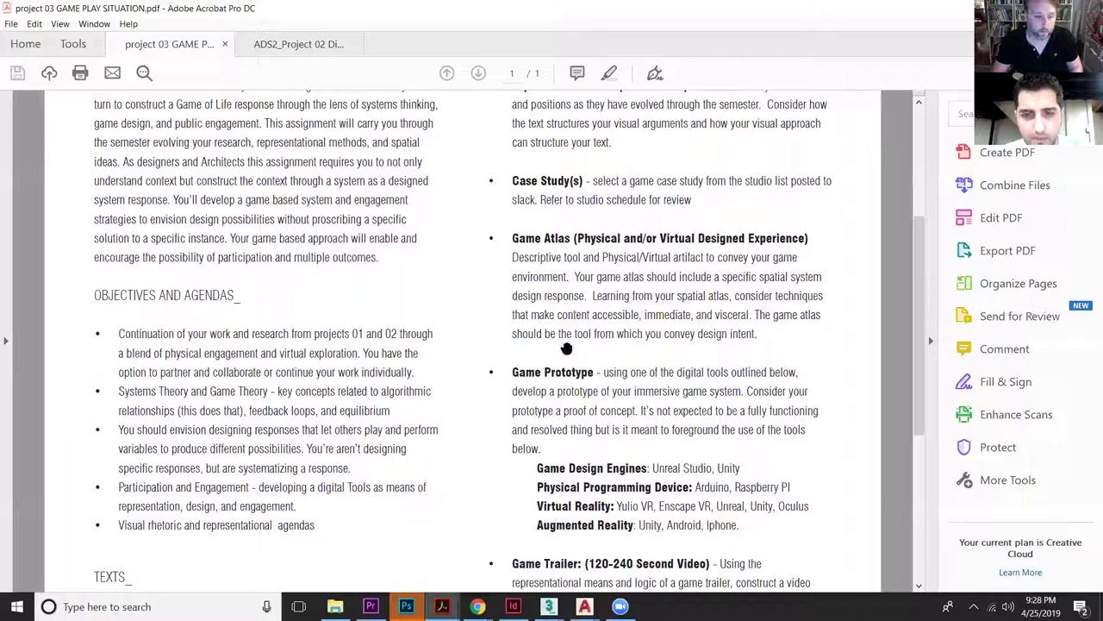
pyautogui.scroll(1, 569, 148)
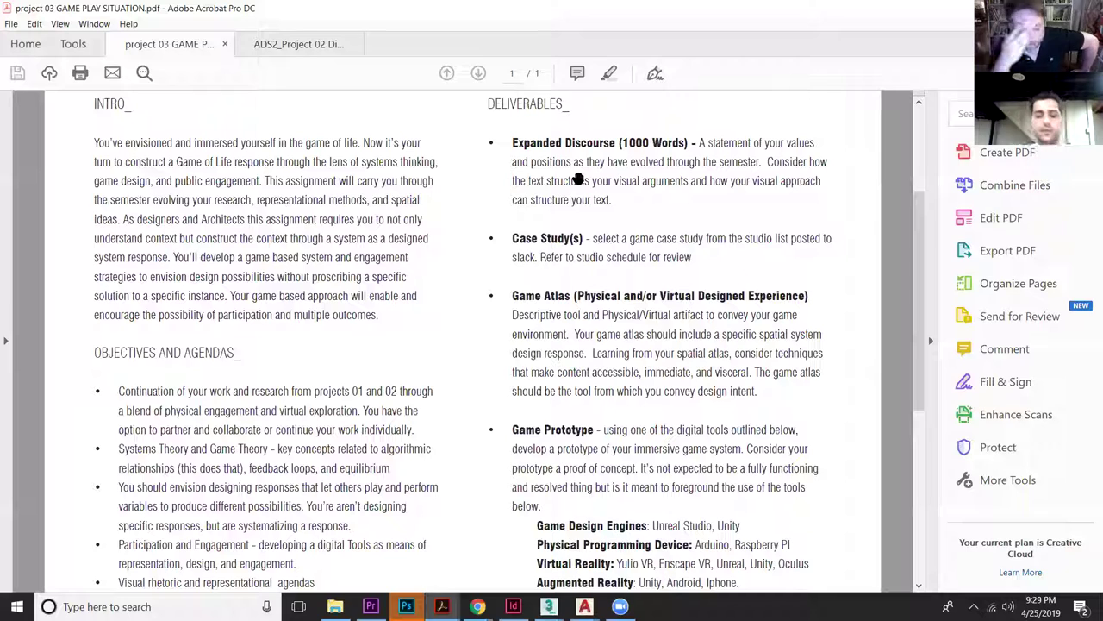
pyautogui.scroll(-5, 594, 371)
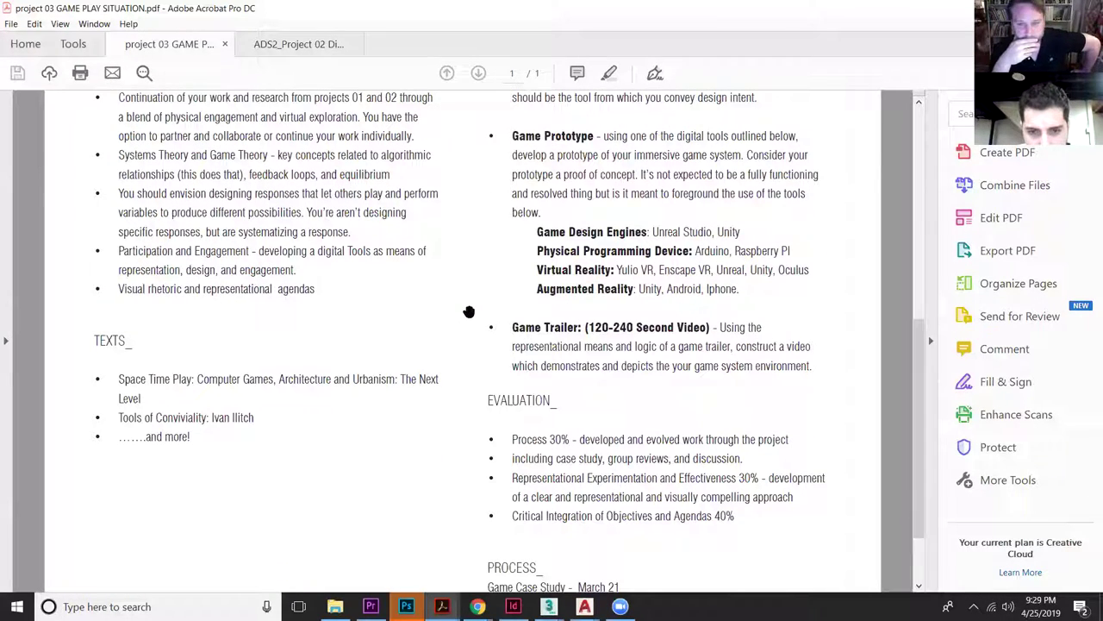
pyautogui.moveTo(499, 315); pyautogui.dragTo(506, 269)
pyautogui.scroll(4, 500, 298)
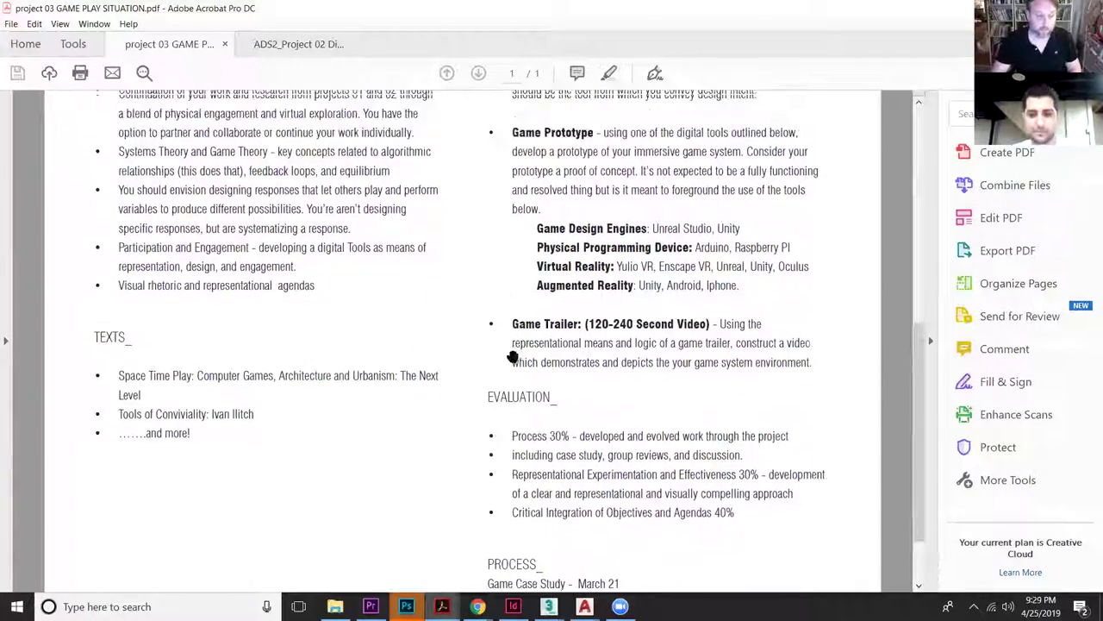
pyautogui.scroll(3, 527, 372)
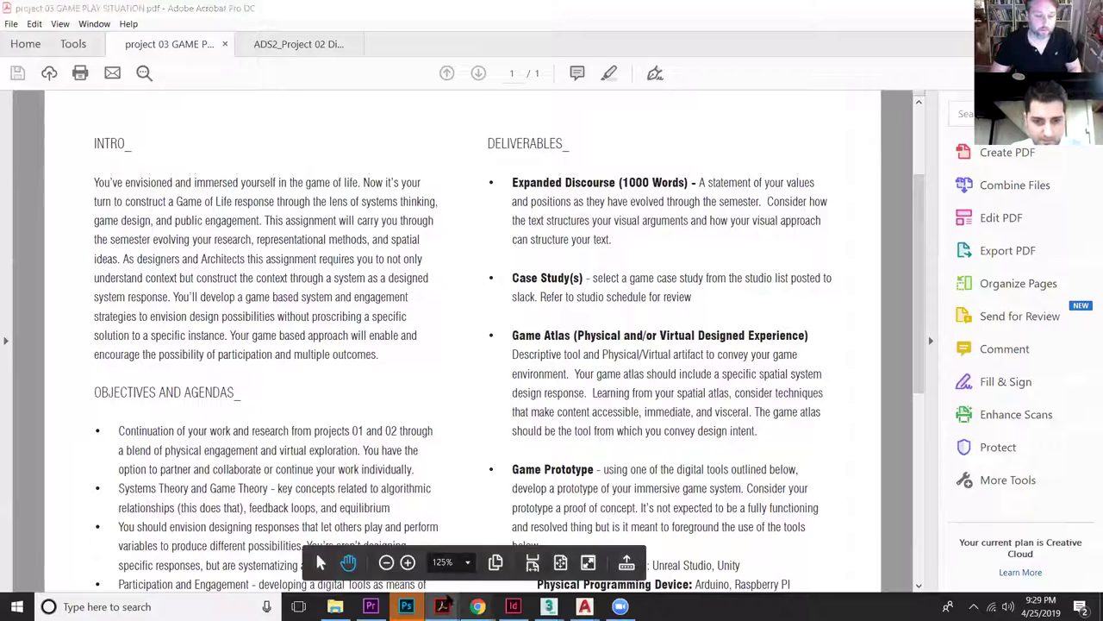
# Step: Return to the Game Trailer storyboard on the Mural board in Chrome
pyautogui.moveTo(477, 606)
pyautogui.click(362, 530)
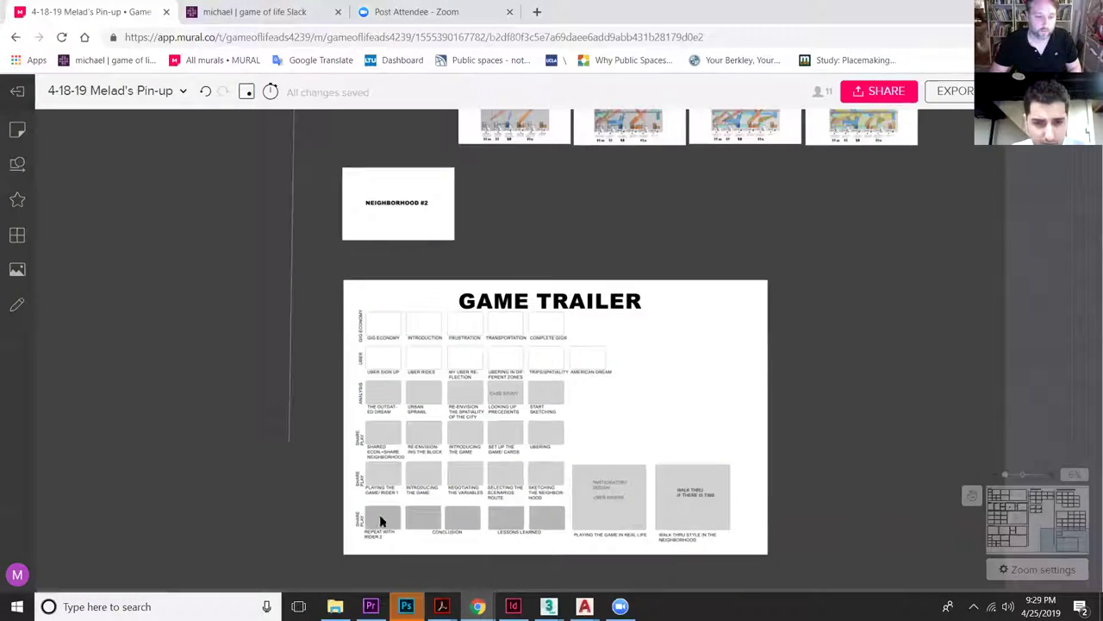
# Step: Review the Mural pin-up board from the Game Trailer storyboard up through Neighborhood #1, Game Scenarios and Game Prototype to the Game Atlas
pyautogui.scroll(3, 376, 525)
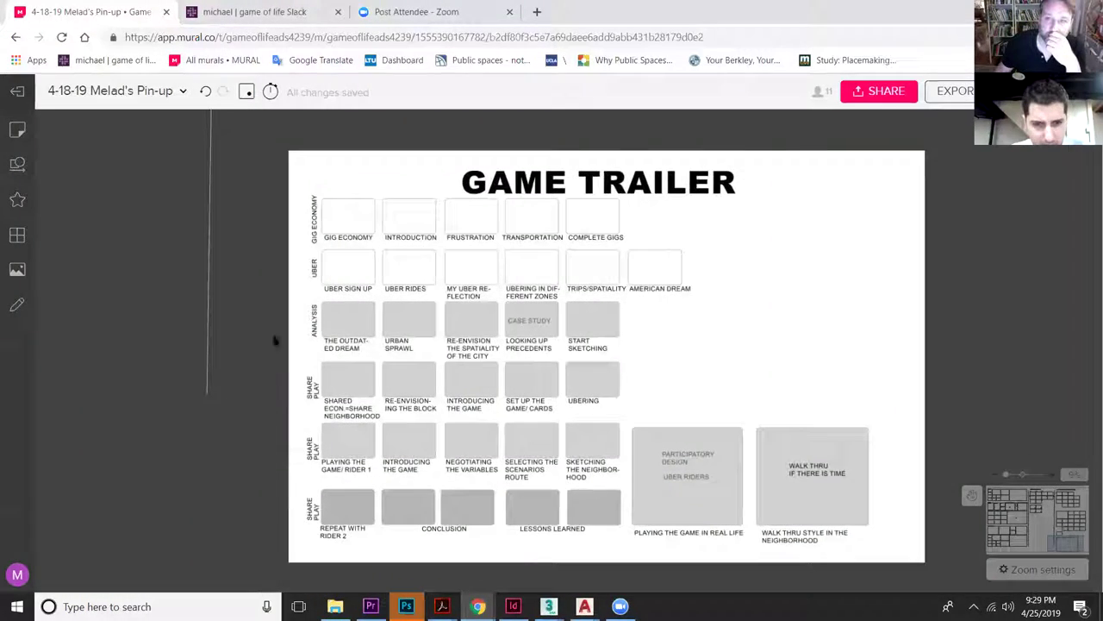
pyautogui.scroll(5, 299, 420)
pyautogui.scroll(4, 231, 375)
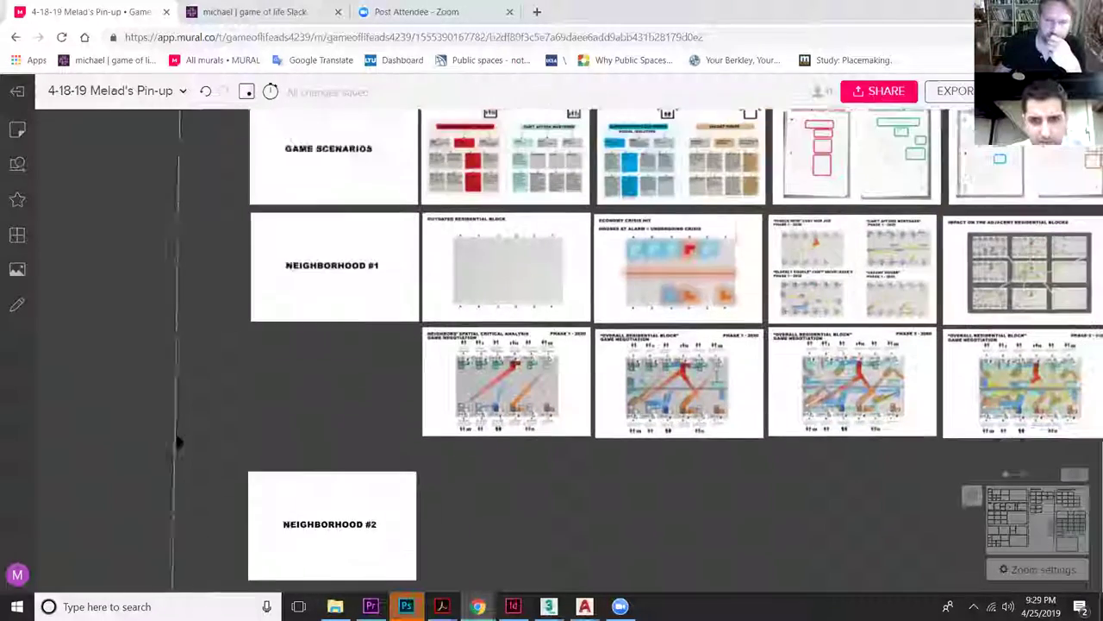
pyautogui.scroll(3, 288, 373)
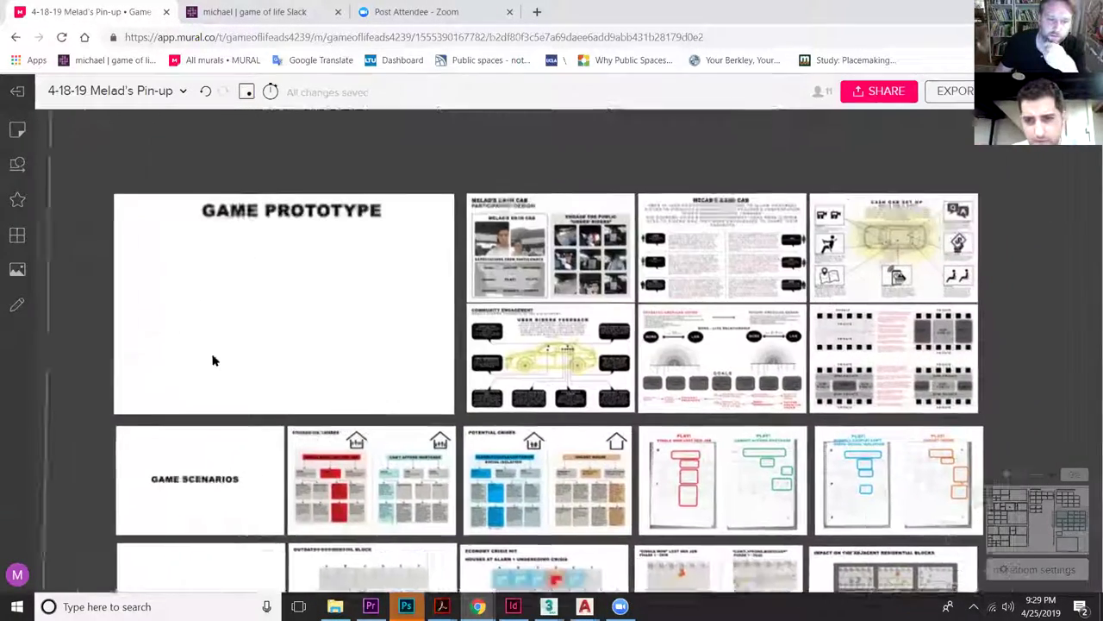
pyautogui.scroll(1, 207, 345)
pyautogui.scroll(4, 336, 484)
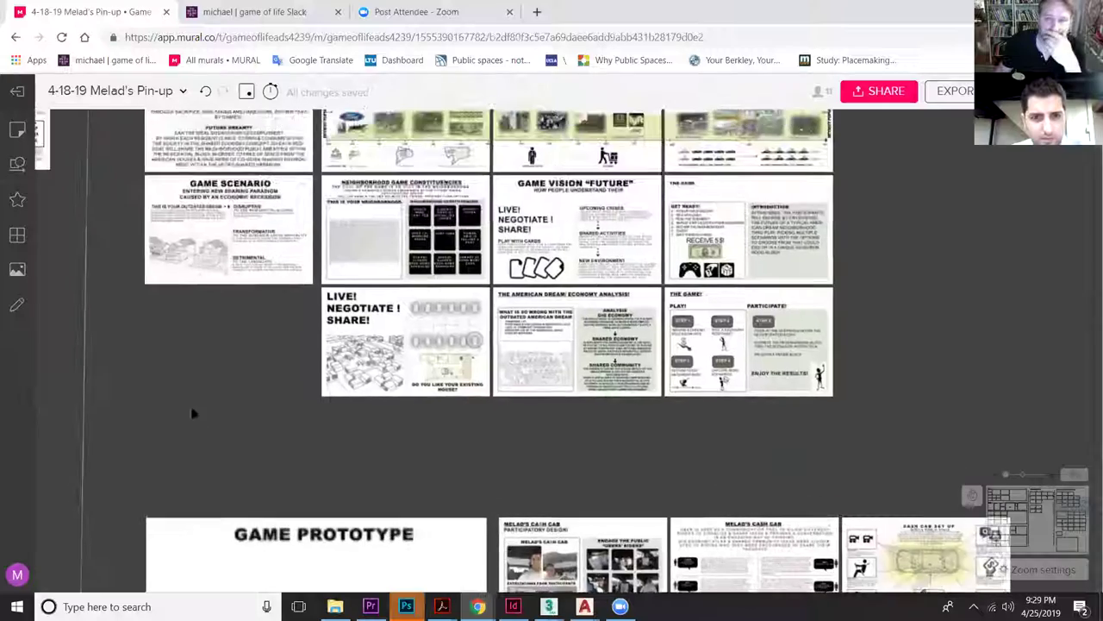
pyautogui.scroll(1, 140, 505)
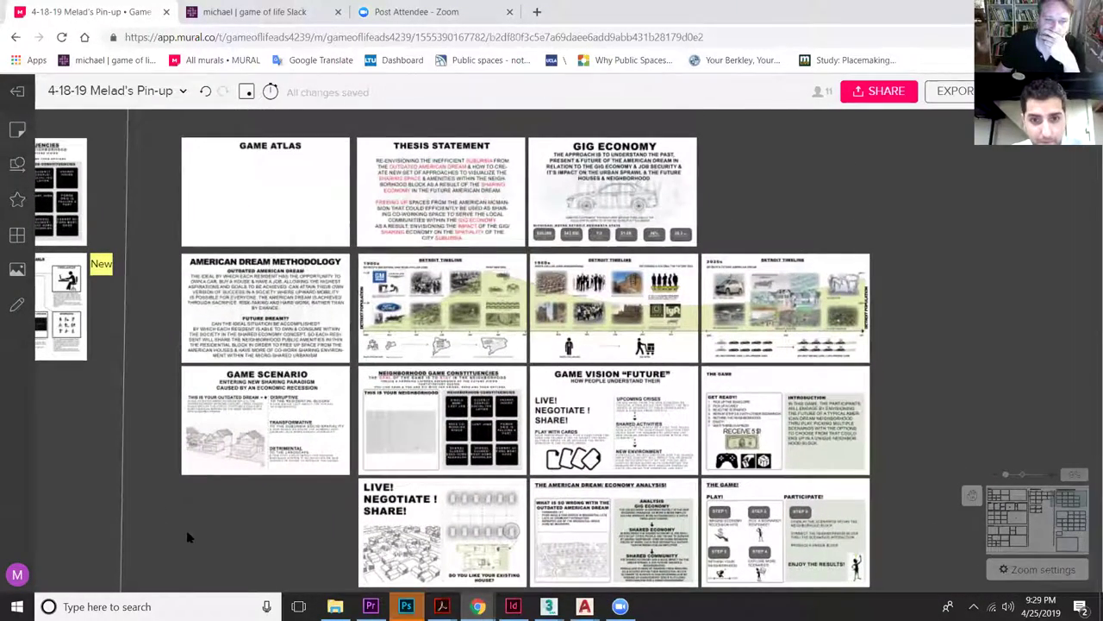
pyautogui.keyDown('ctrl'); pyautogui.scroll(1, 186, 530); pyautogui.keyUp('ctrl')
pyautogui.scroll(-1, 179, 510)
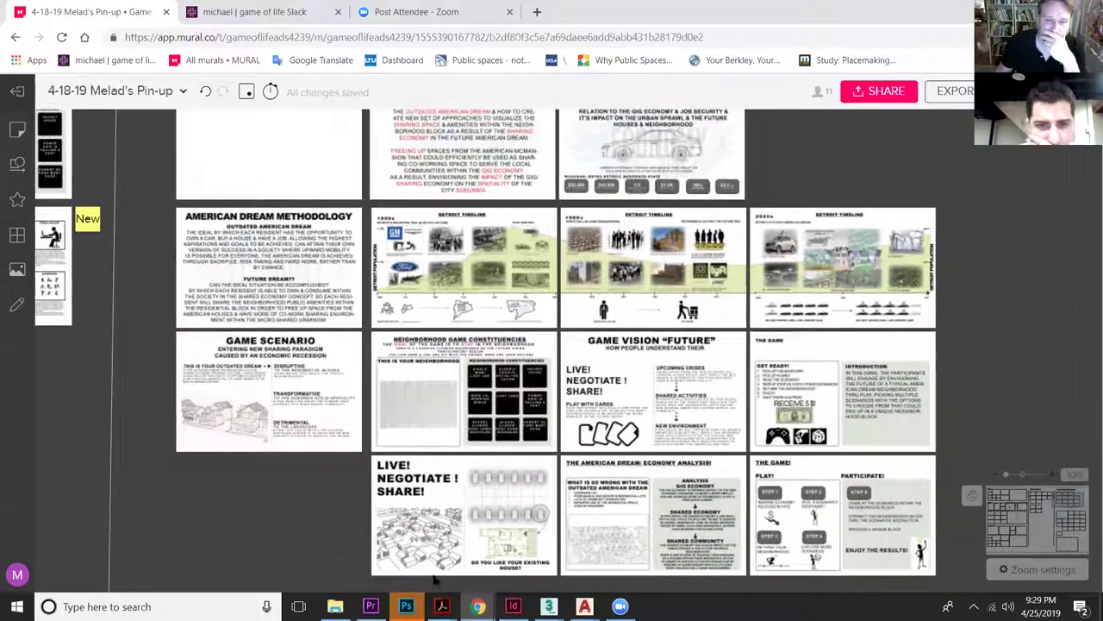
# Step: Switch to the Project_3.max model in 3ds Max and view the whole day care playground from farther away
pyautogui.moveTo(468, 605)
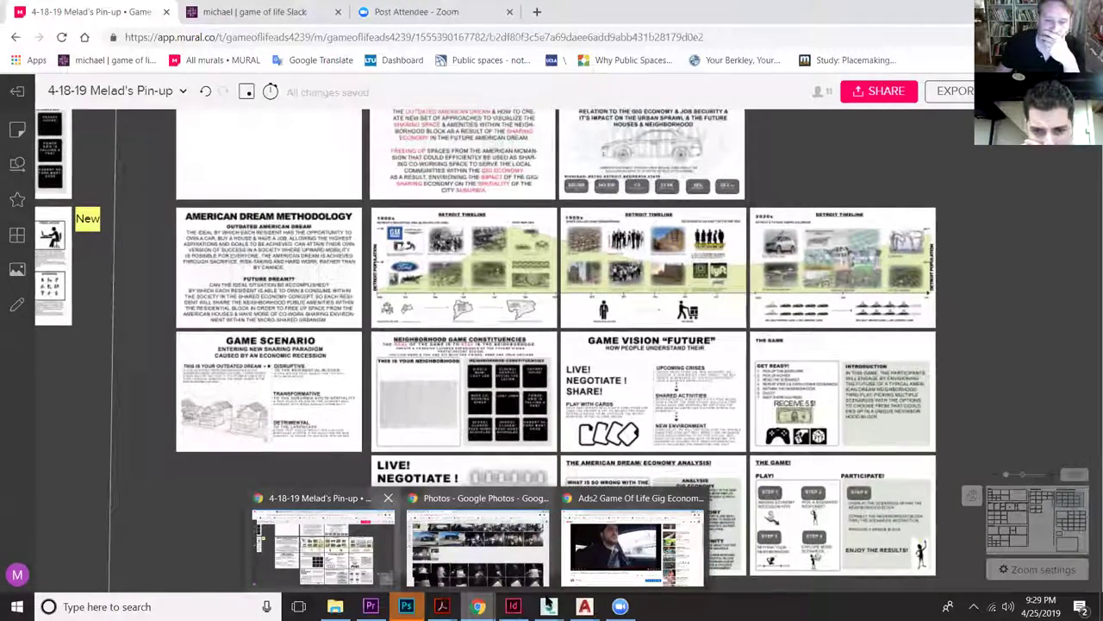
pyautogui.moveTo(548, 606)
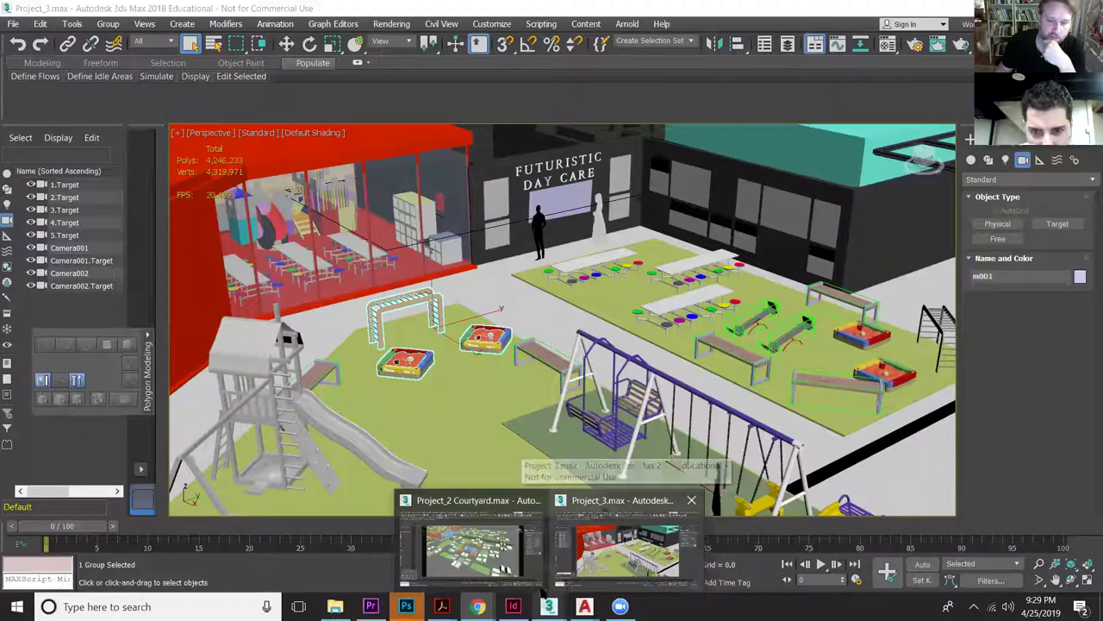
pyautogui.click(566, 586)
pyautogui.moveTo(457, 424); pyautogui.dragTo(448, 274, button='middle')
pyautogui.scroll(-3, 471, 384)
pyautogui.moveTo(498, 386); pyautogui.dragTo(508, 410, button='middle')
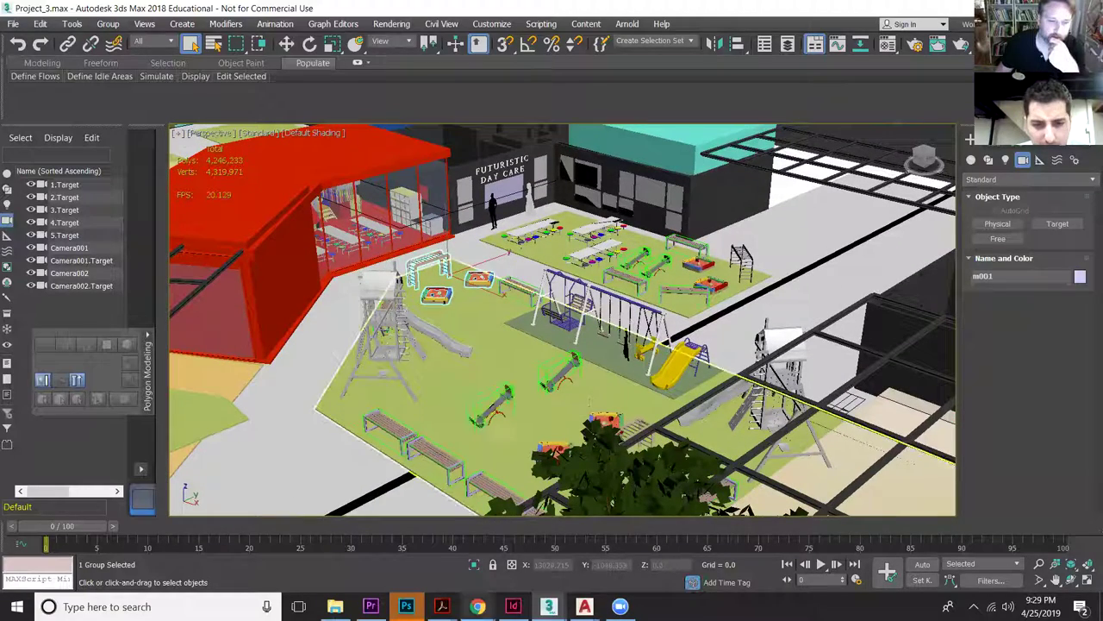
# Step: Return to the Mural browser window in Chrome and open the #studio_visualization channel in the Slack workspace
pyautogui.moveTo(477, 606)
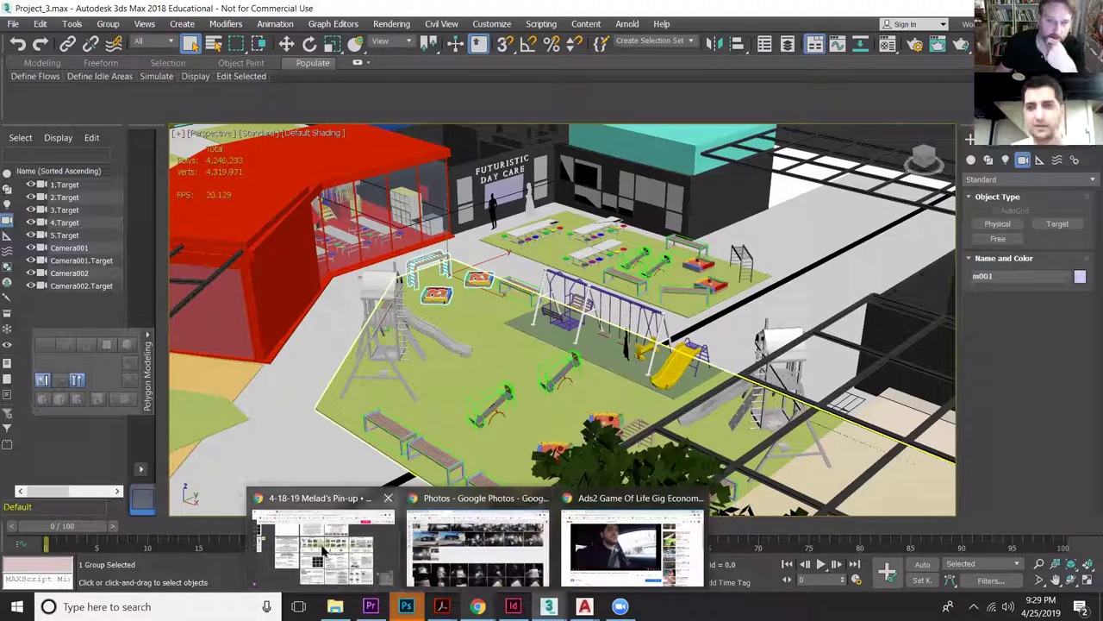
pyautogui.moveTo(325, 551)
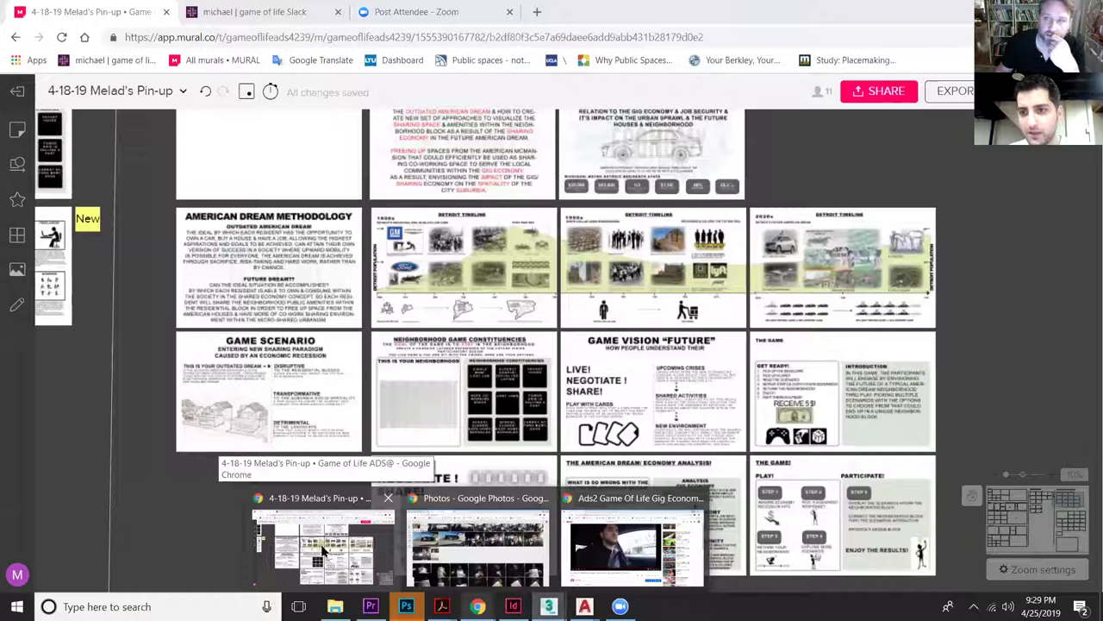
pyautogui.click(325, 547)
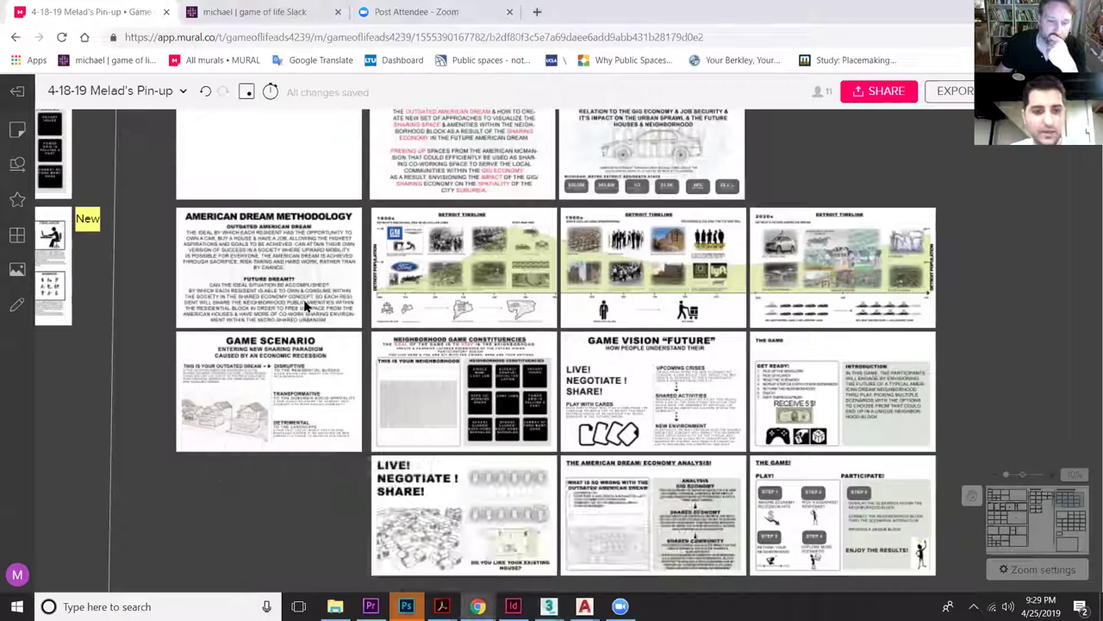
pyautogui.hotkey('ctrl', 'Tab')
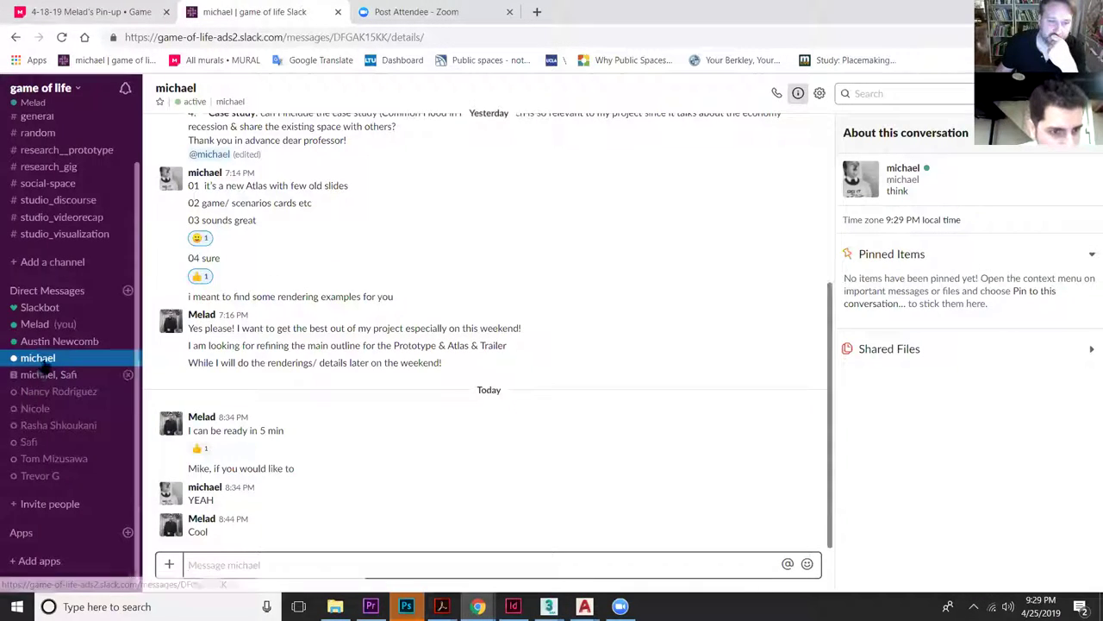
pyautogui.click(58, 219)
pyautogui.click(64, 234)
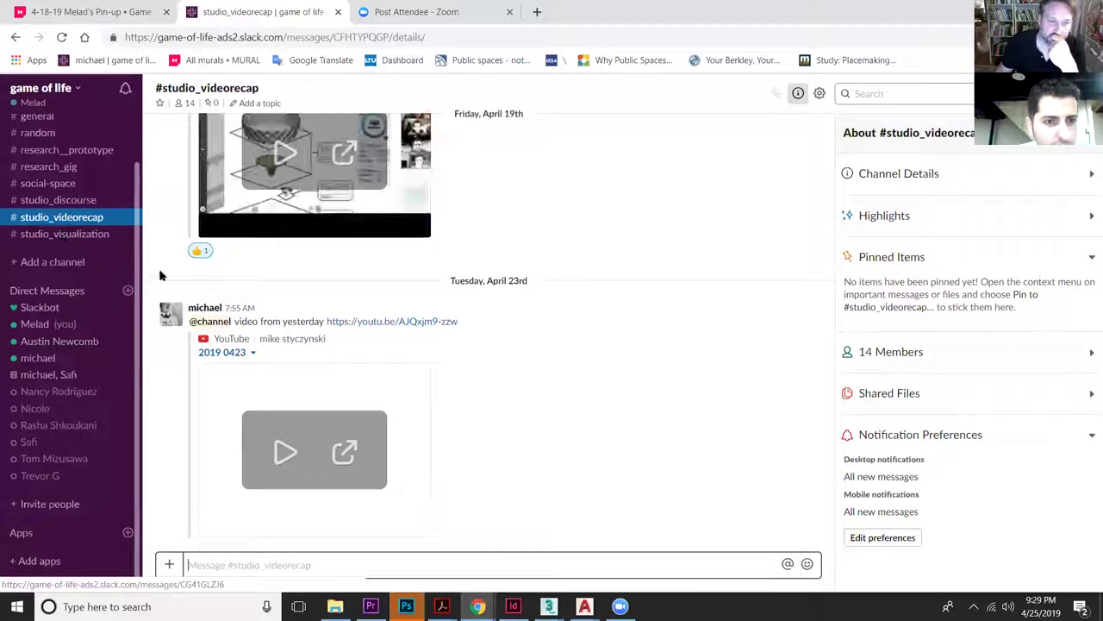
# Step: Find the FULL BUILD-OUT drawing pasted on 2019-04-24 at 7:19 PM and examine it enlarged
pyautogui.scroll(15, 317, 428)
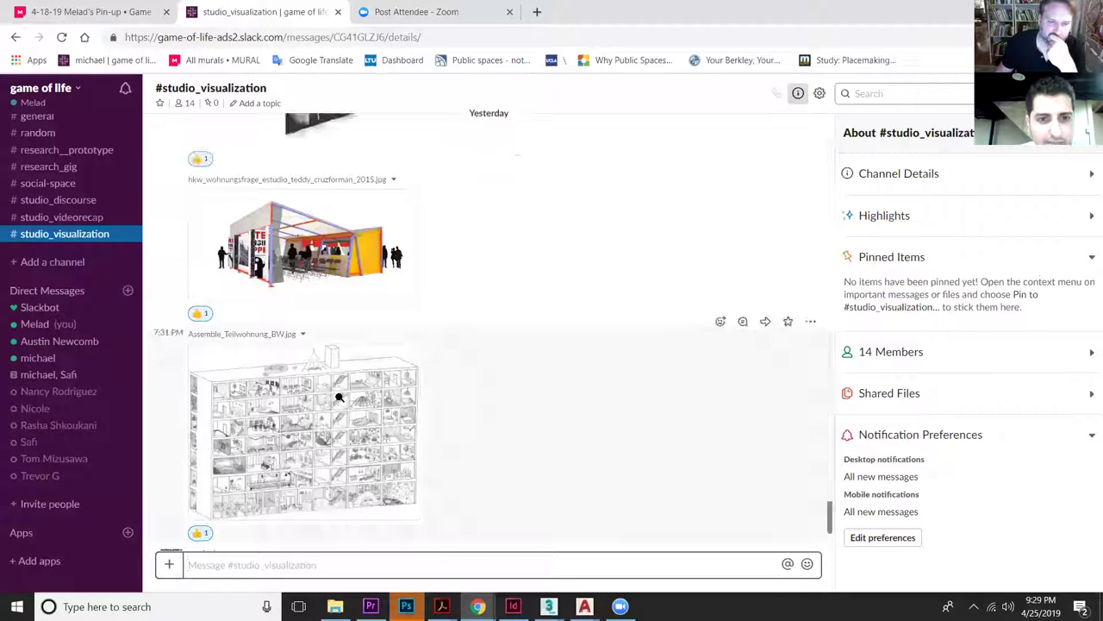
pyautogui.scroll(5, 259, 358)
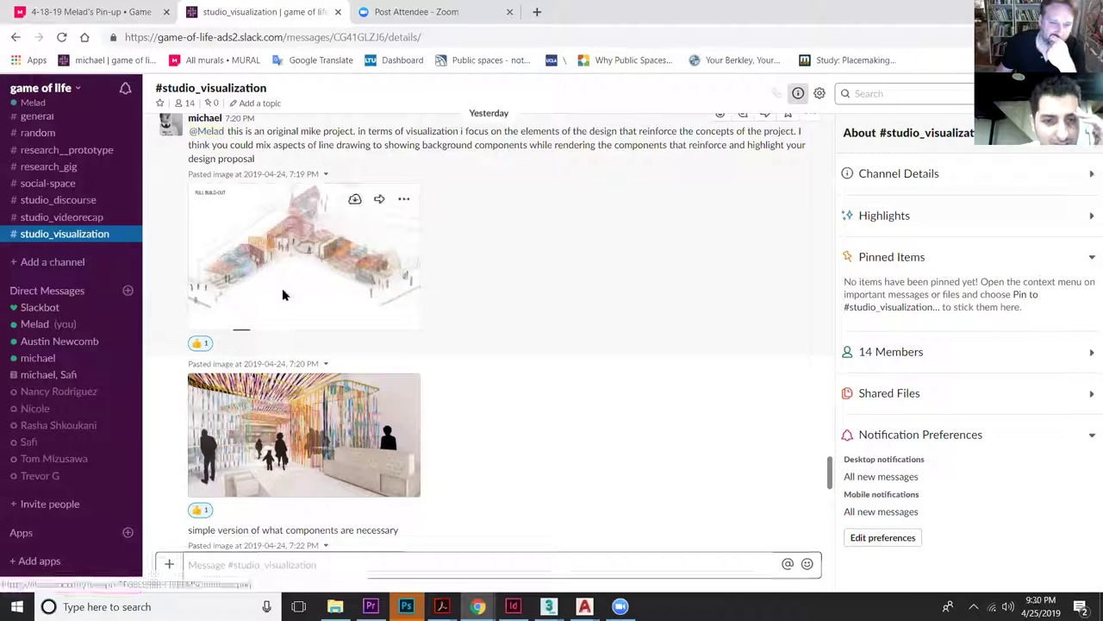
pyautogui.click(283, 293)
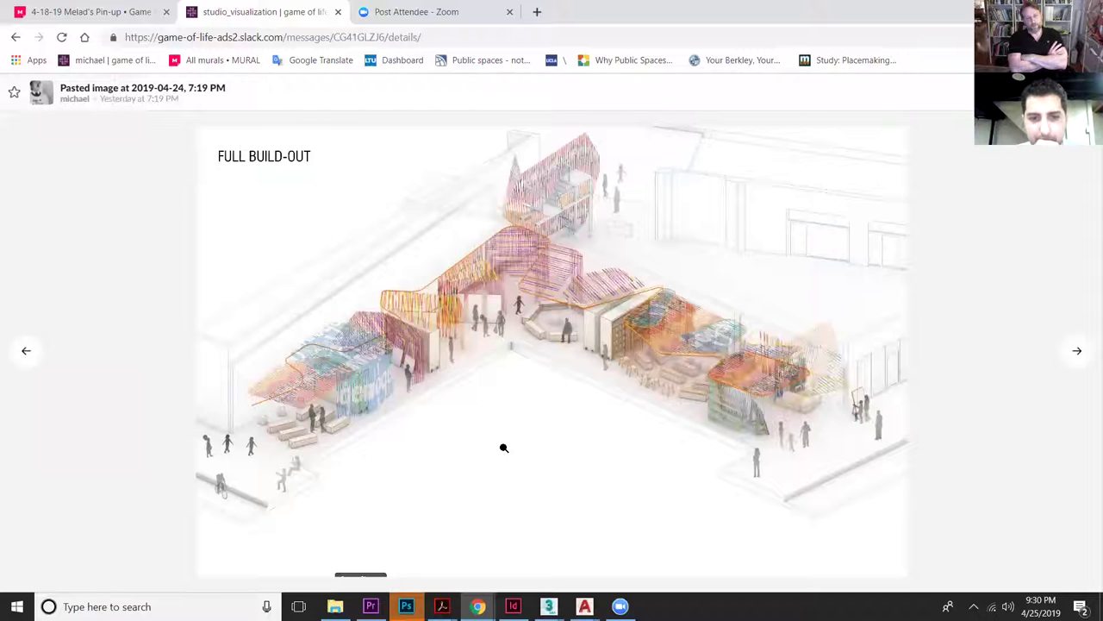
pyautogui.press('Escape')
# Step: Look through the channel's newer visualization references and examine the Assemble_Teilwohnung_BW.jpg line drawing enlarged
pyautogui.scroll(-4, 452, 396)
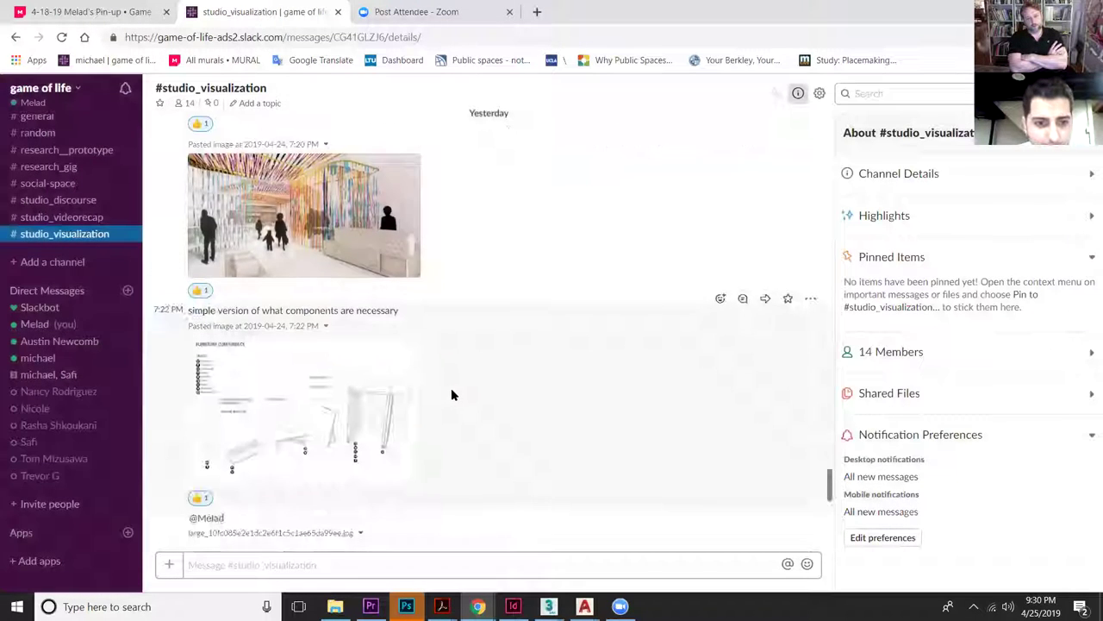
pyautogui.scroll(-8, 437, 404)
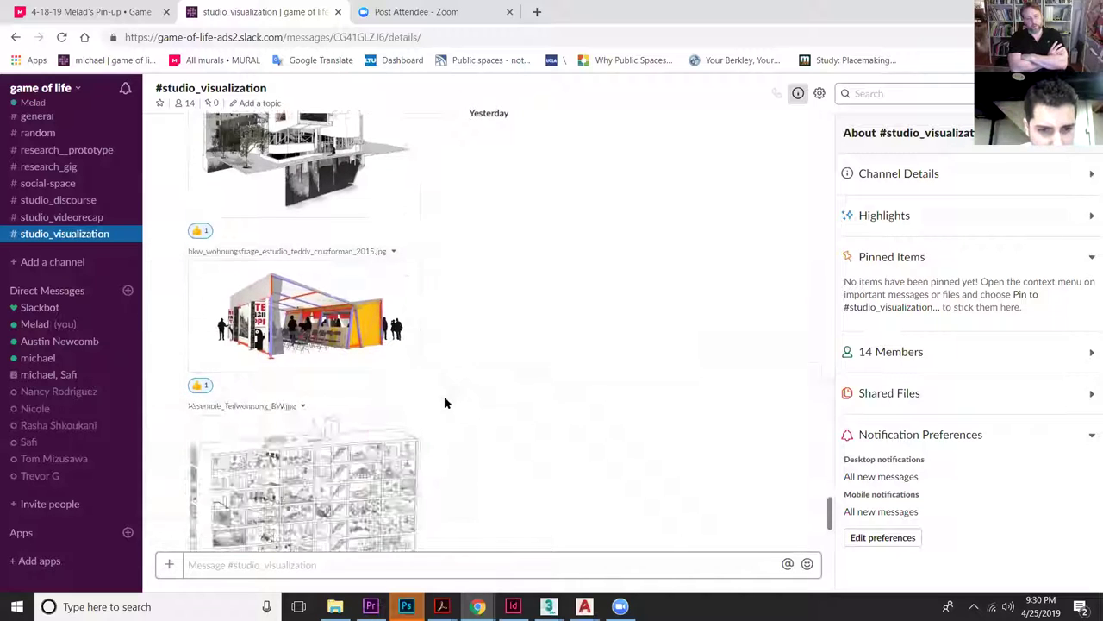
pyautogui.scroll(-3, 445, 401)
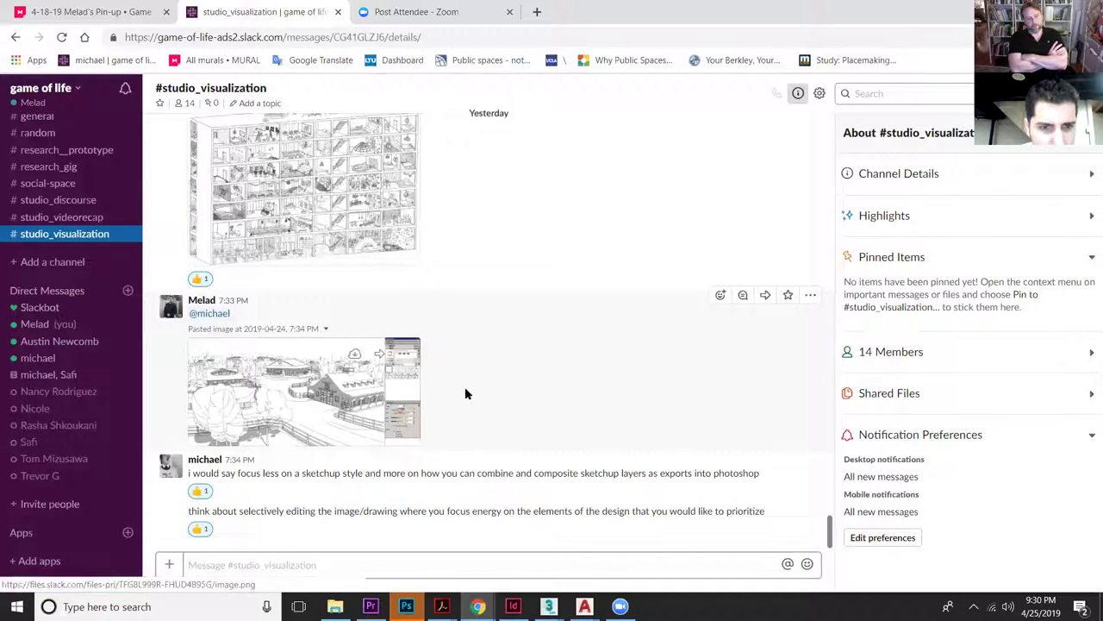
pyautogui.scroll(3, 461, 410)
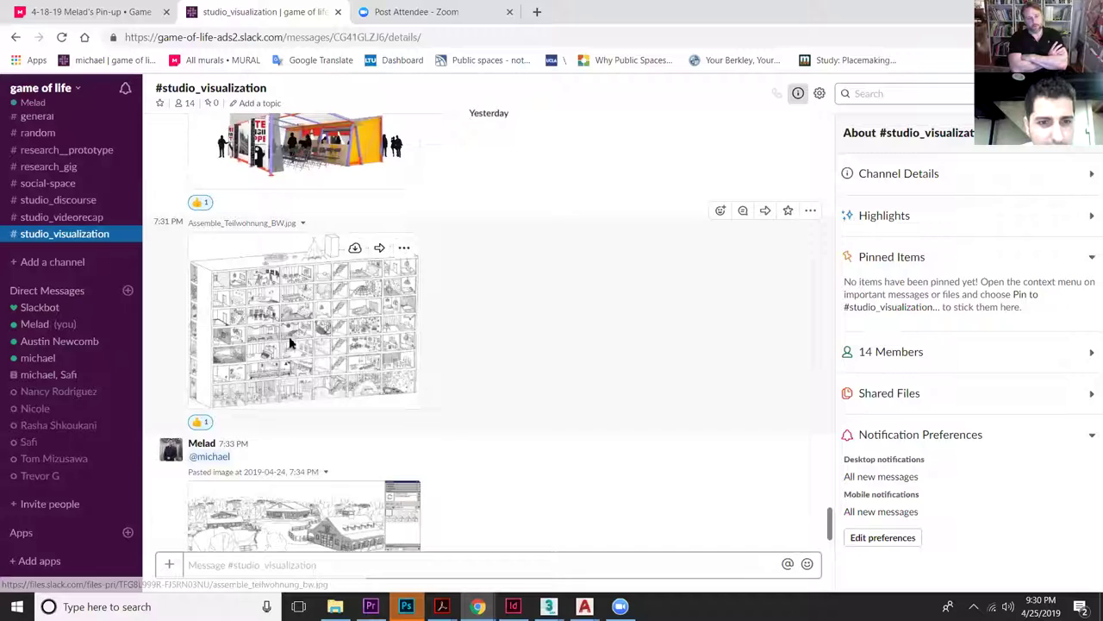
pyautogui.click(287, 336)
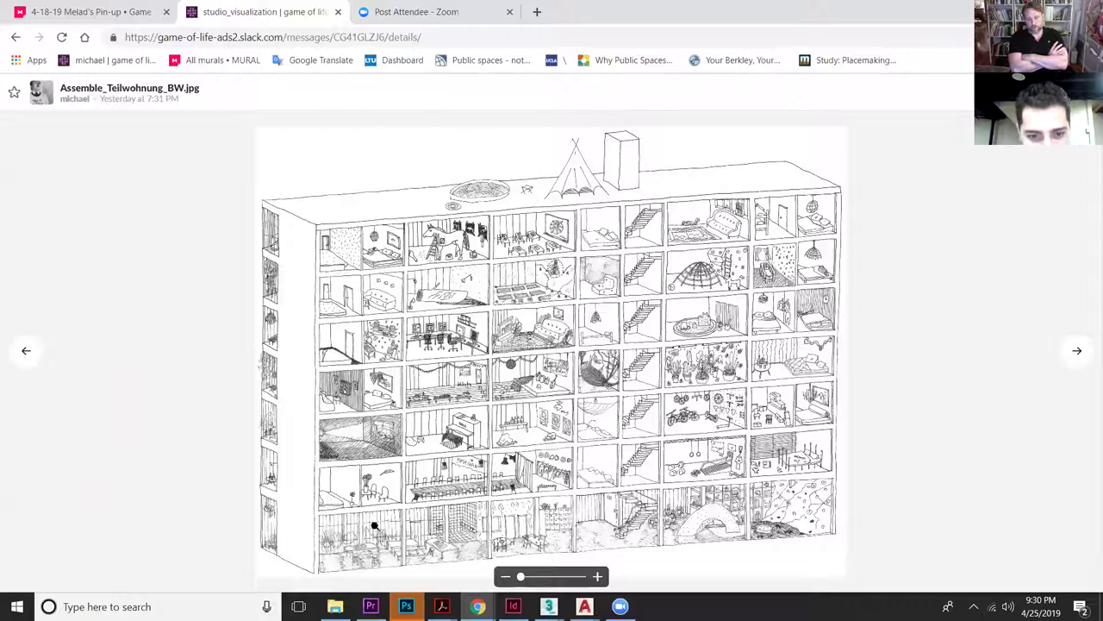
pyautogui.press('Escape')
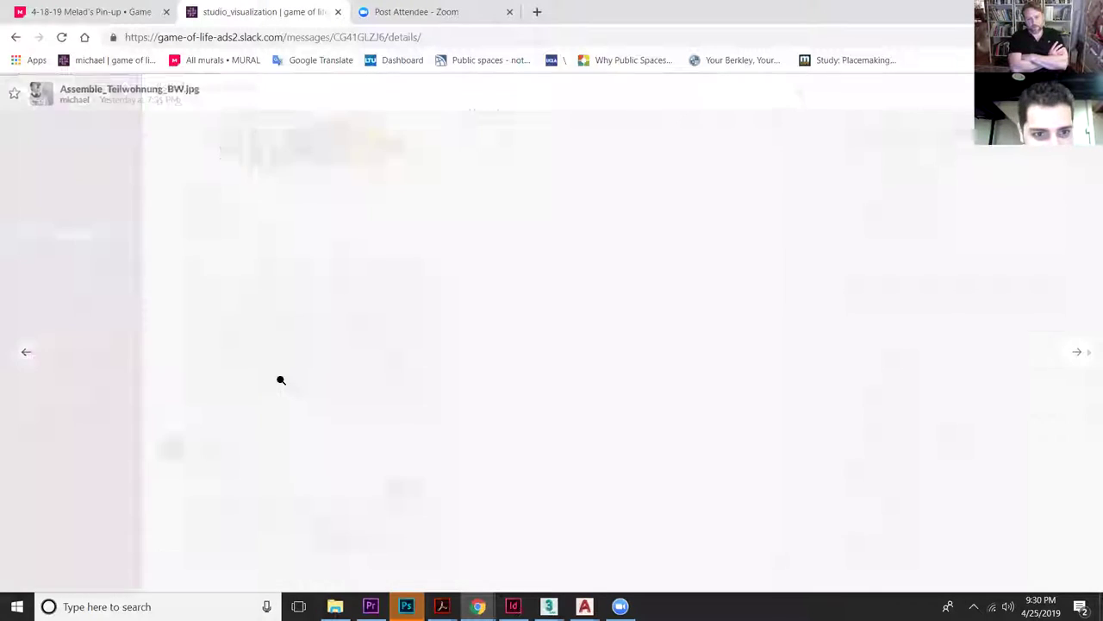
# Step: Go back up the channel and examine the FURNITURE COMPONENTS drawing and the colourful interior rendering enlarged
pyautogui.scroll(2, 273, 368)
pyautogui.scroll(6, 278, 313)
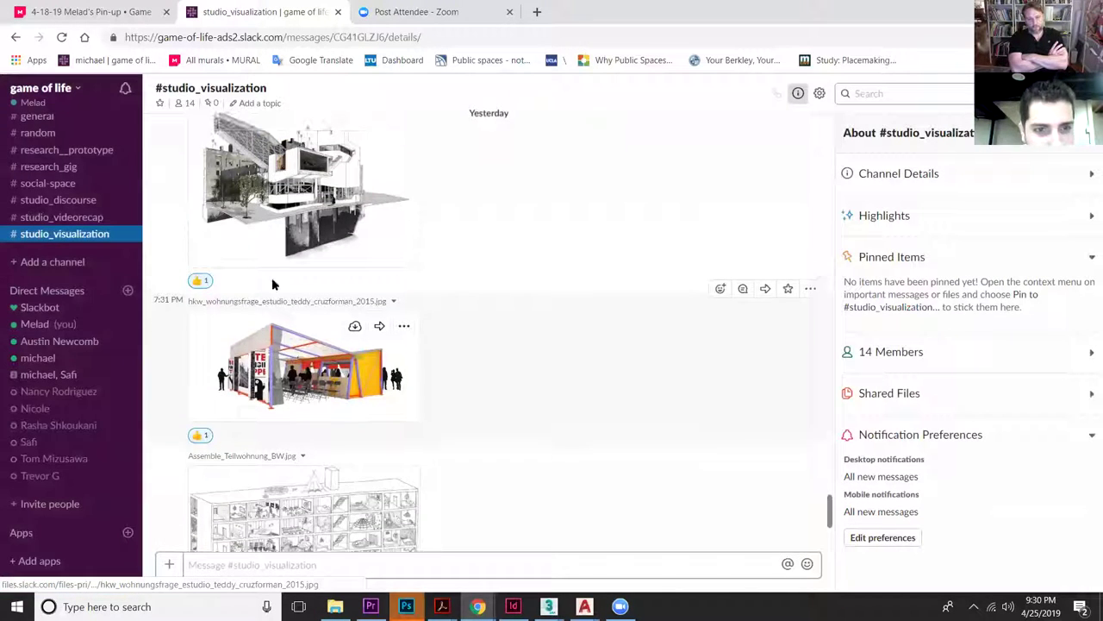
pyautogui.scroll(2, 281, 315)
pyautogui.click(386, 328)
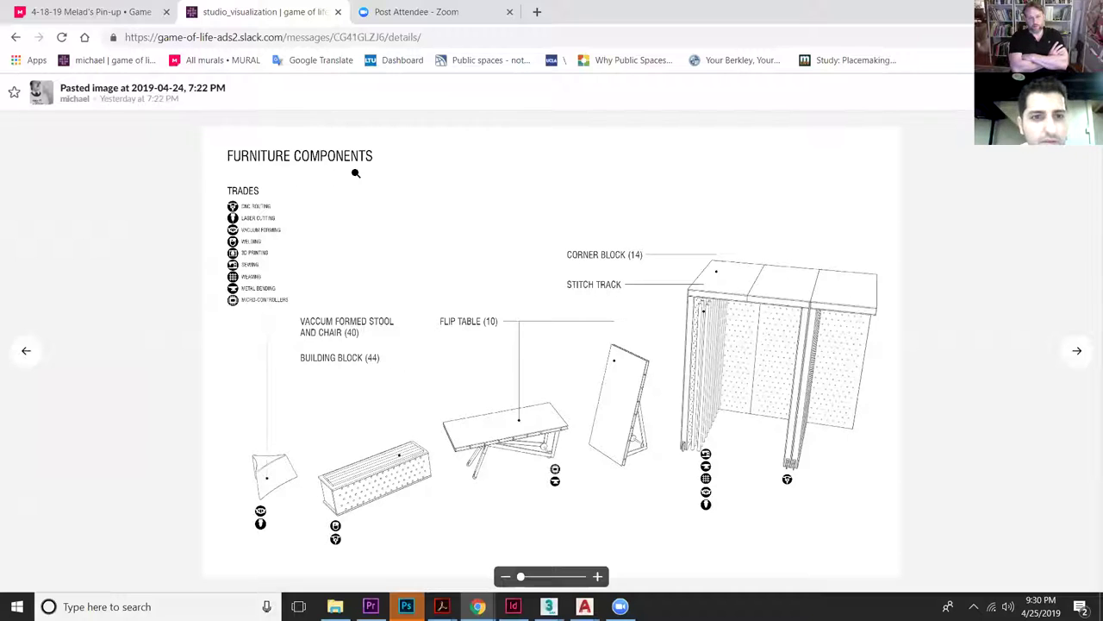
pyautogui.press('Escape')
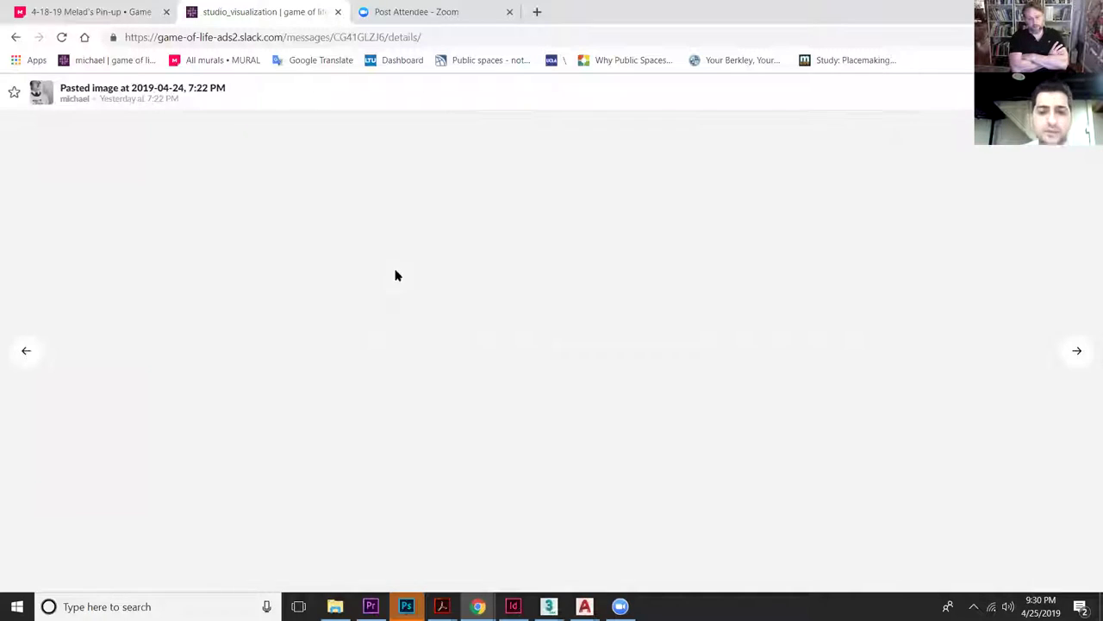
pyautogui.click(289, 293)
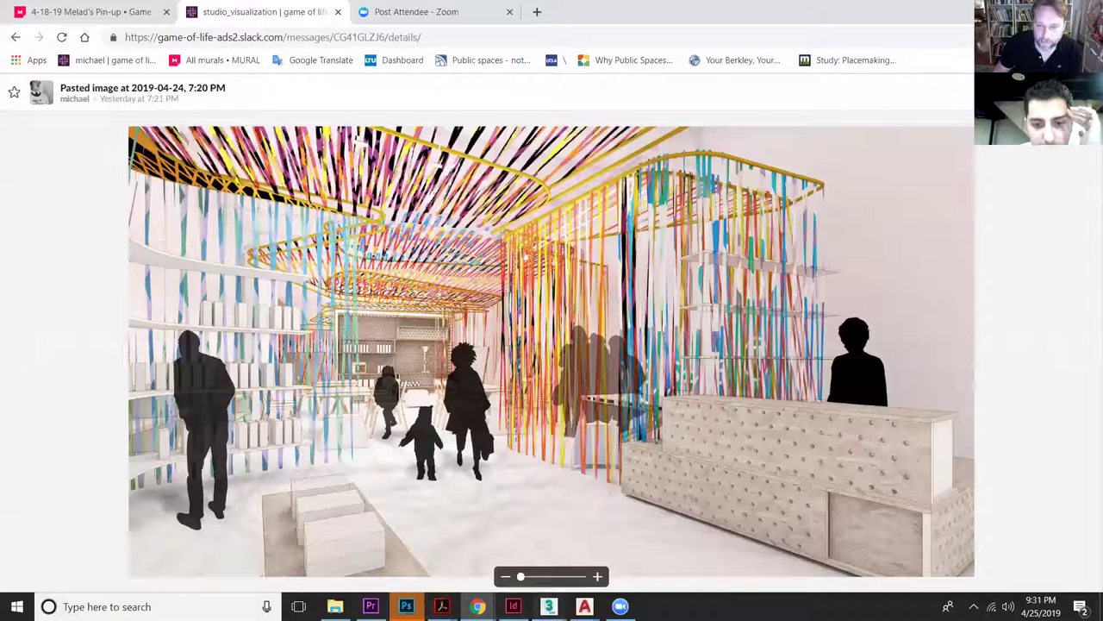
# Step: Switch back to Project_3.max in 3ds Max, select the black day care building's wall outline and inspect its windowed facade up close
pyautogui.moveTo(548, 605)
pyautogui.click(584, 548)
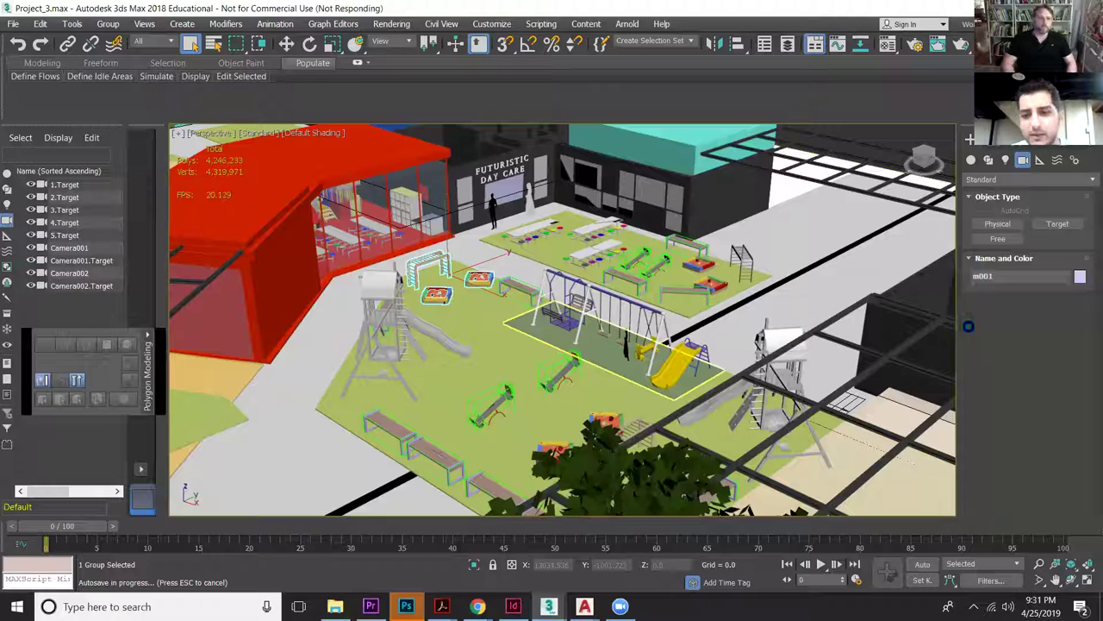
pyautogui.moveTo(532, 131); pyautogui.dragTo(477, 218, button='middle')
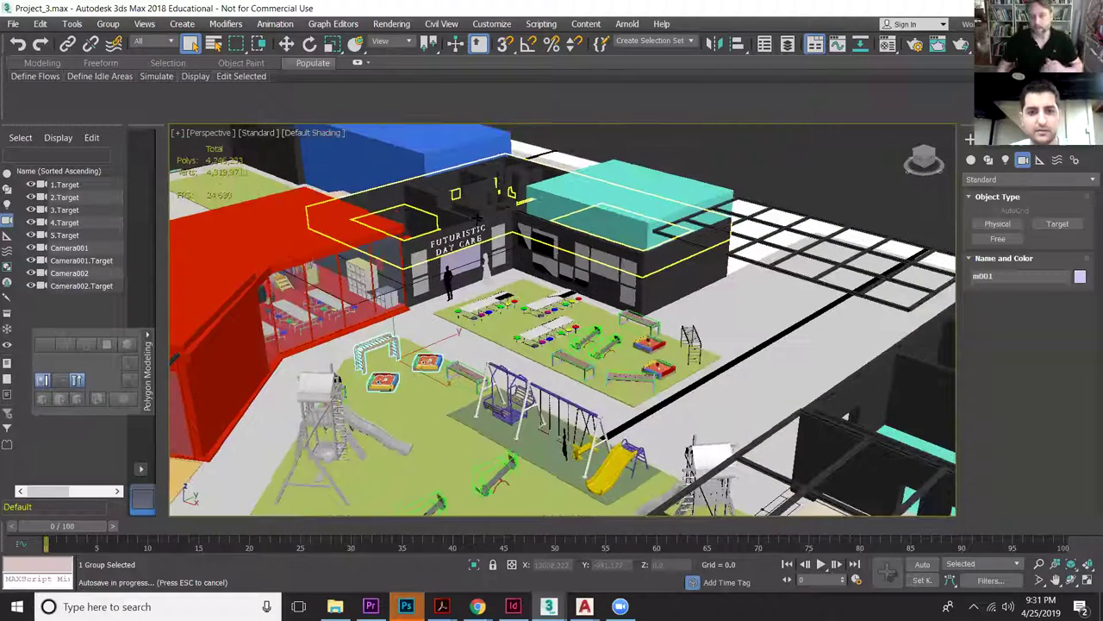
pyautogui.click(468, 221)
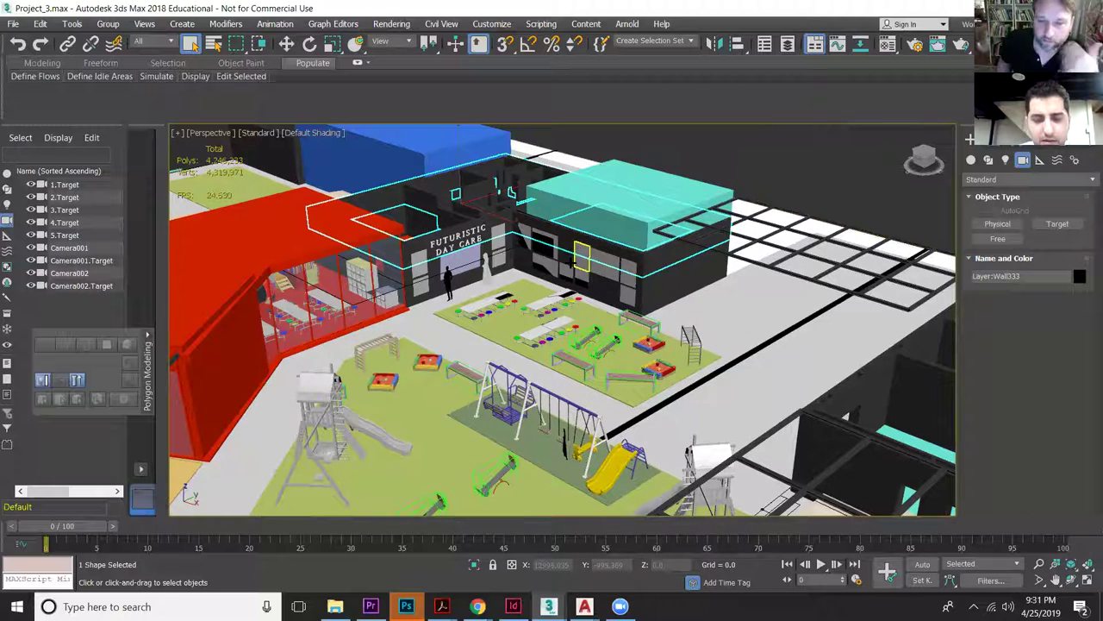
pyautogui.scroll(6, 582, 254)
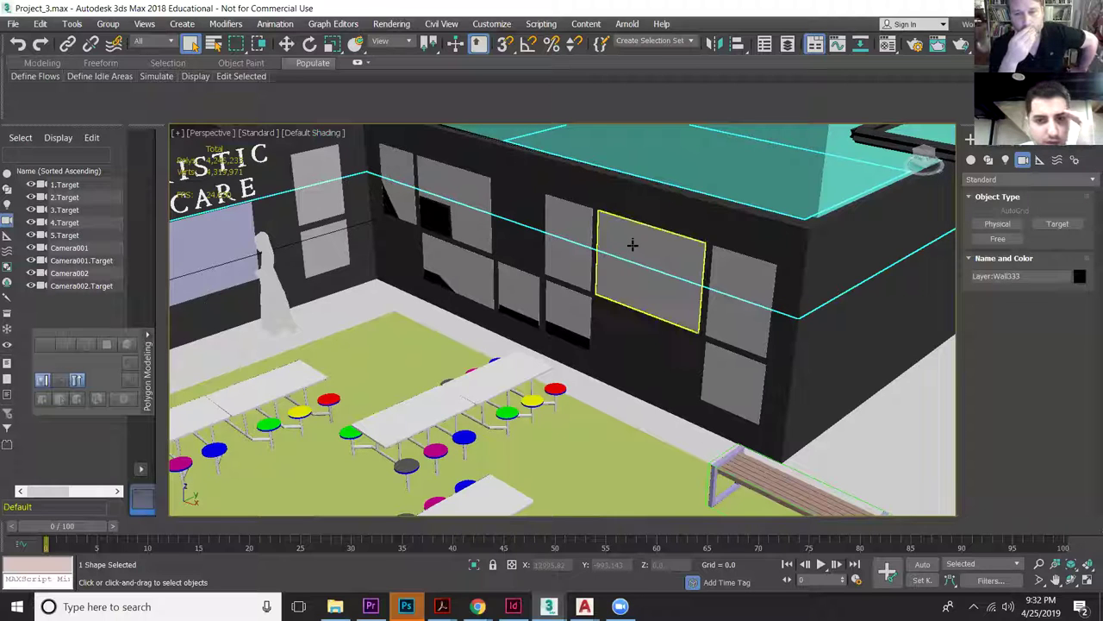
pyautogui.scroll(-4, 634, 247)
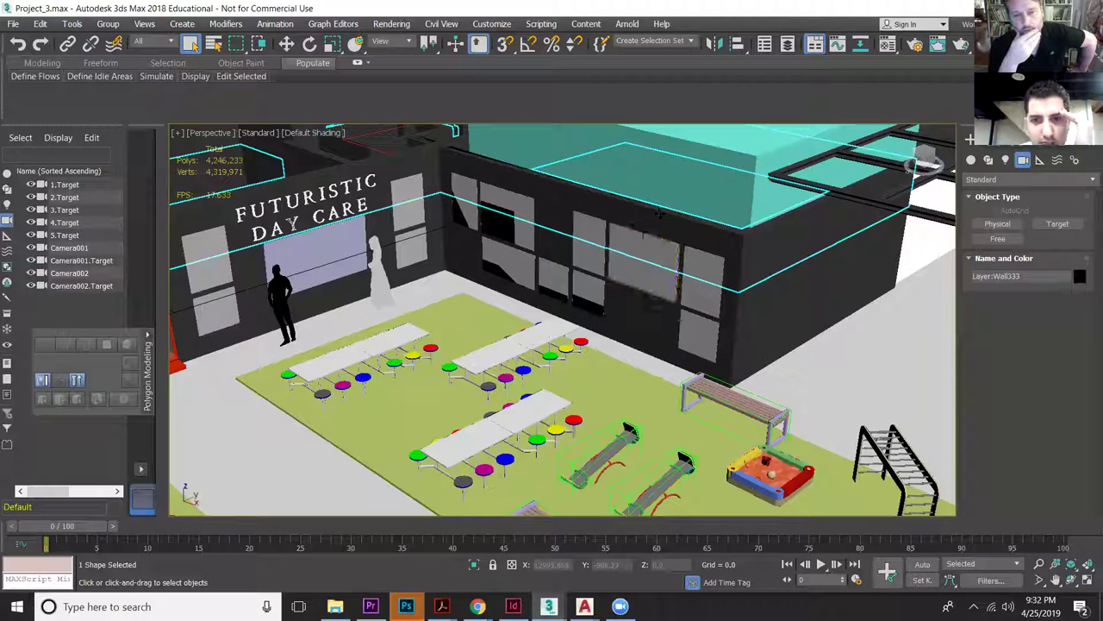